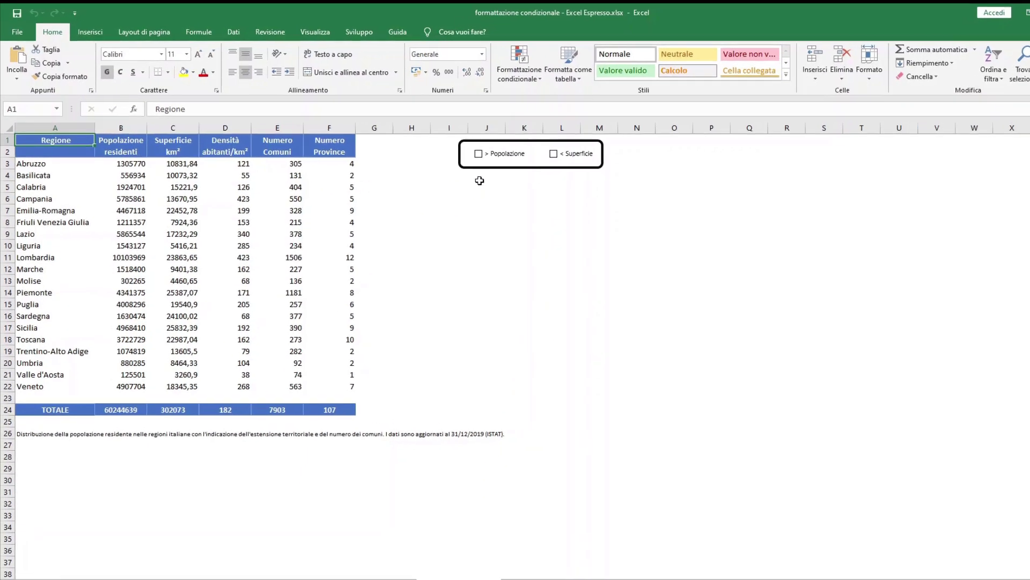
- Toggle the > Popolazione and < Superficie checkboxes off and on, ending with both ticked
{"action": "left_click", "coordinate": [617, 172]}
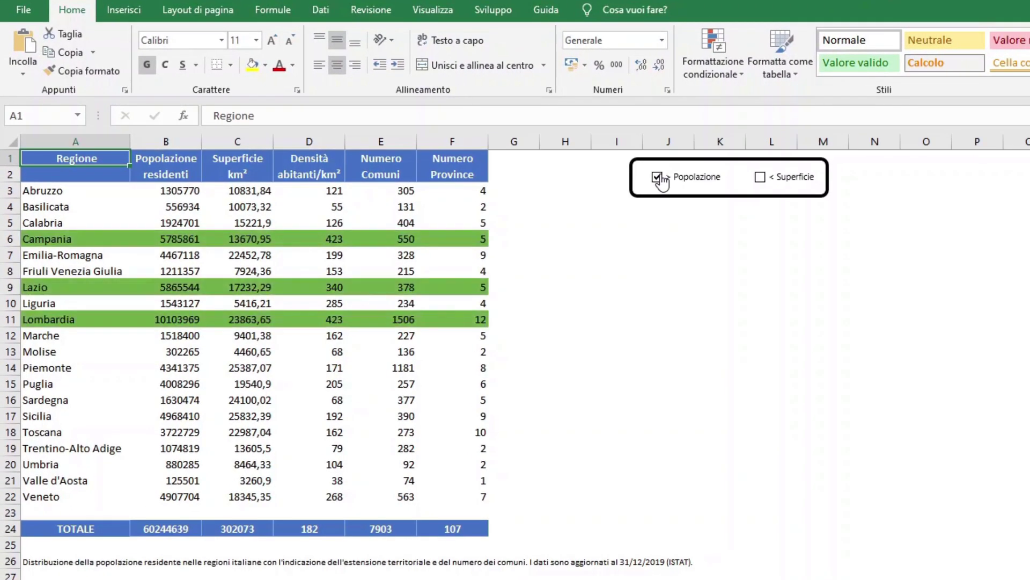
{"action": "left_click", "coordinate": [760, 178]}
{"action": "left_click", "coordinate": [658, 178]}
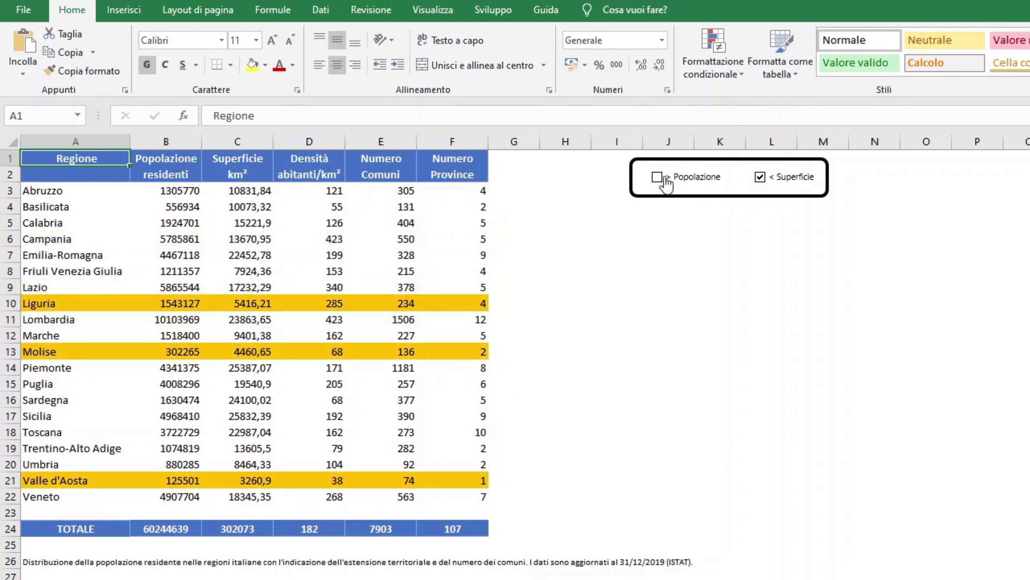
{"action": "left_click", "coordinate": [761, 179]}
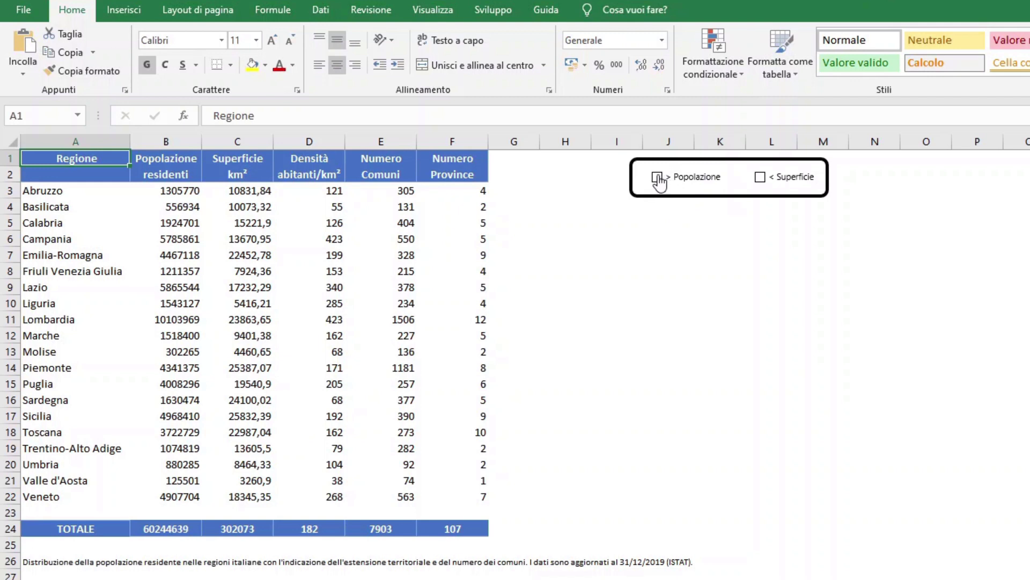
{"action": "left_click", "coordinate": [656, 178]}
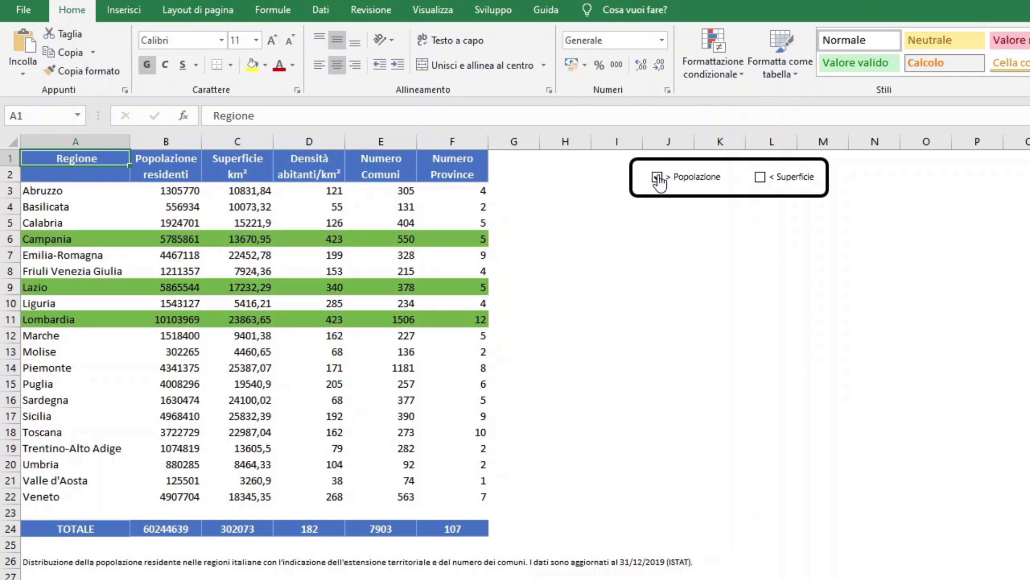
{"action": "left_click", "coordinate": [760, 178]}
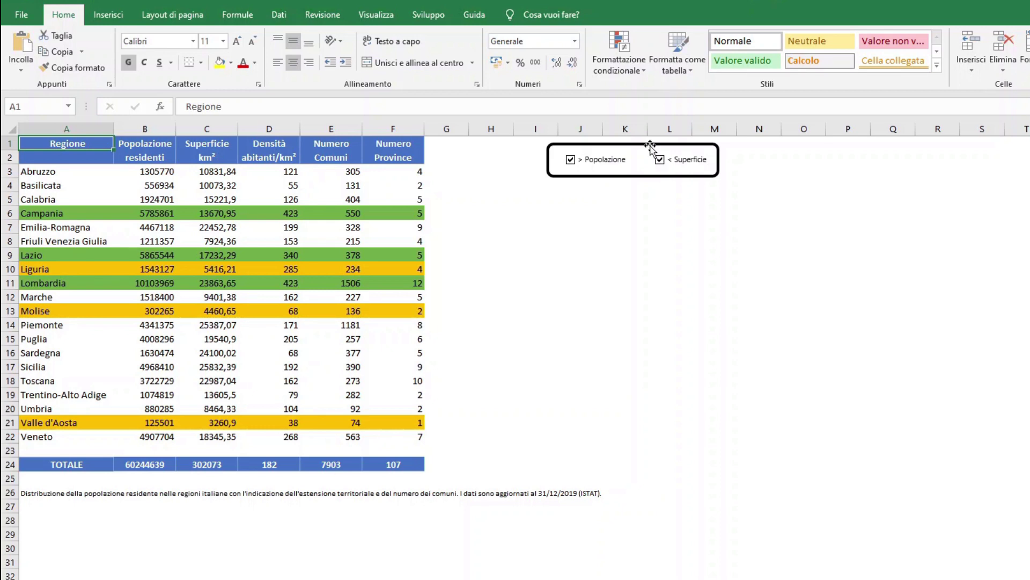
{"action": "right_click", "coordinate": [443, 20]}
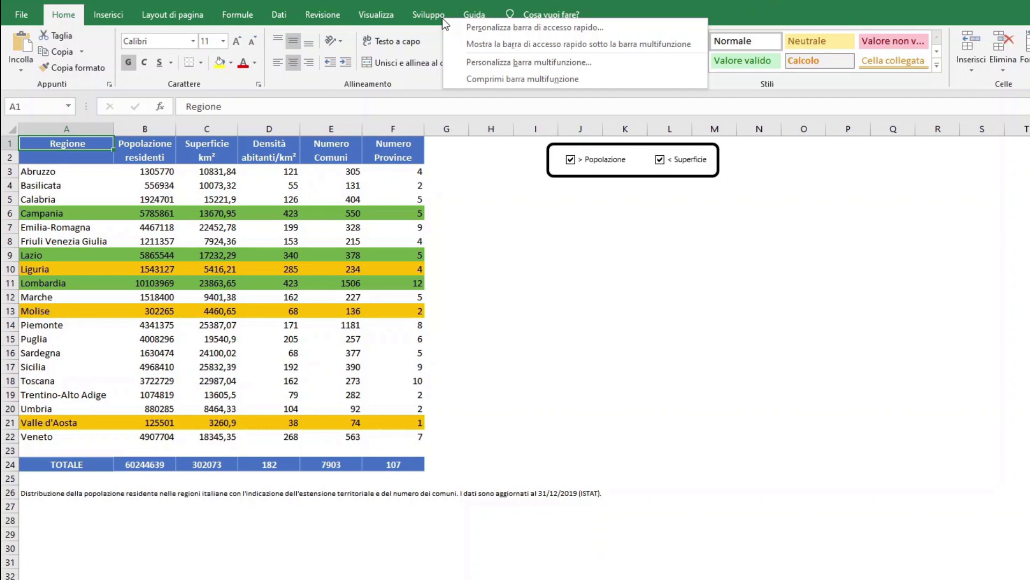
{"action": "left_click", "coordinate": [490, 60]}
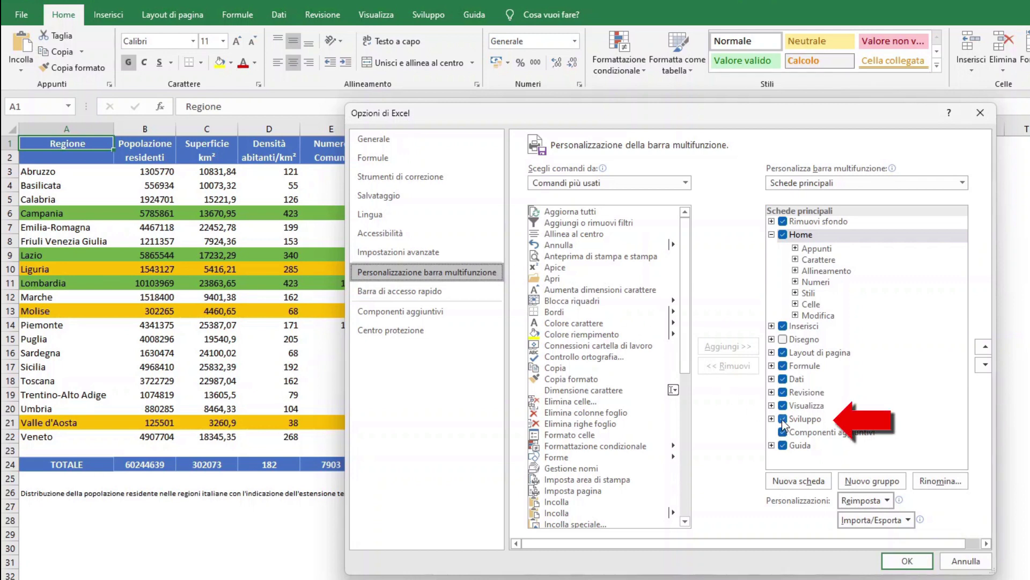
{"action": "left_click", "coordinate": [891, 561]}
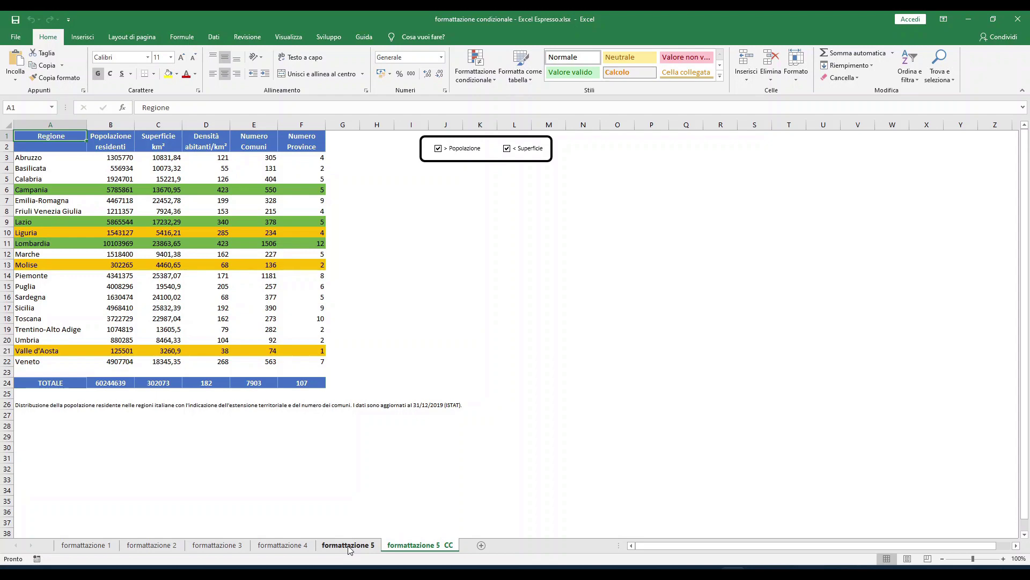
- On sheet formattazione 5, draw a form checkbox near cell J2
{"action": "left_click", "coordinate": [349, 546]}
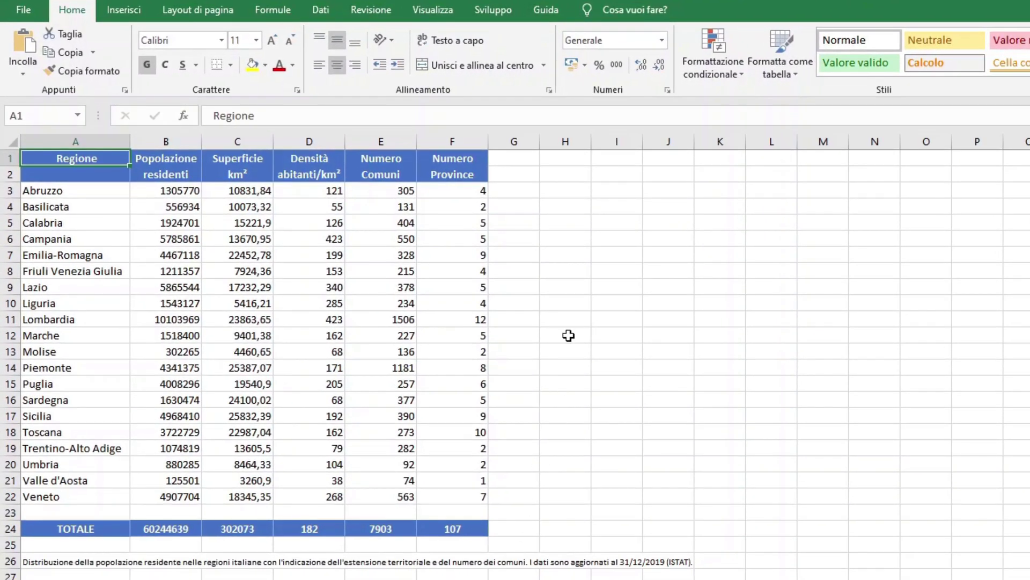
{"action": "left_click", "coordinate": [493, 10]}
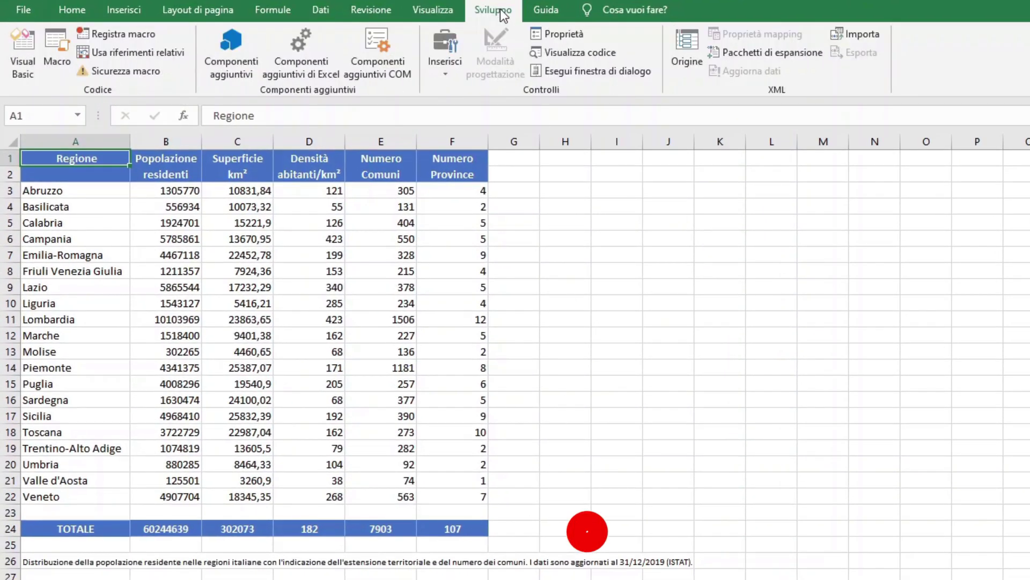
{"action": "left_click", "coordinate": [445, 77]}
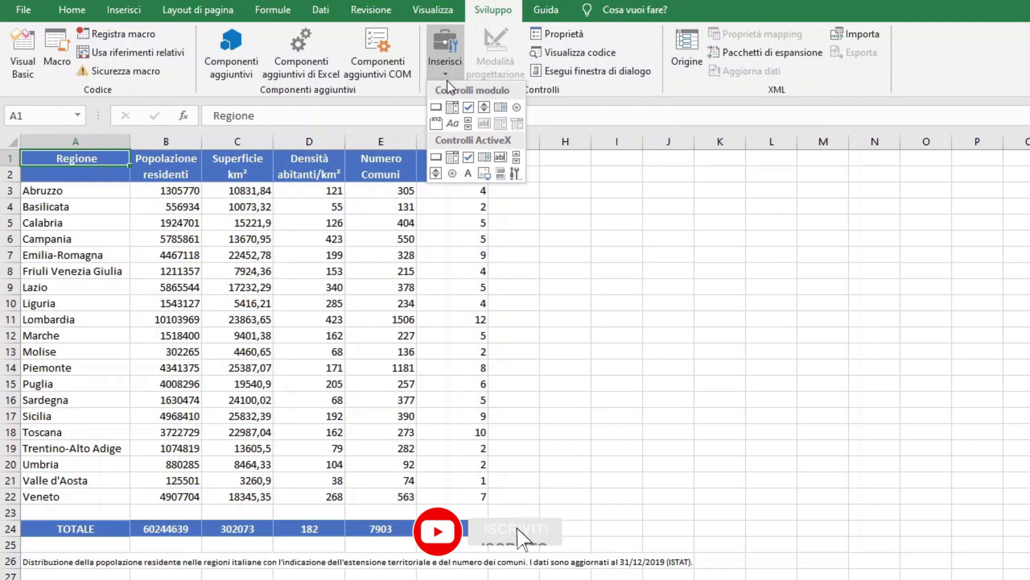
{"action": "left_click", "coordinate": [471, 110]}
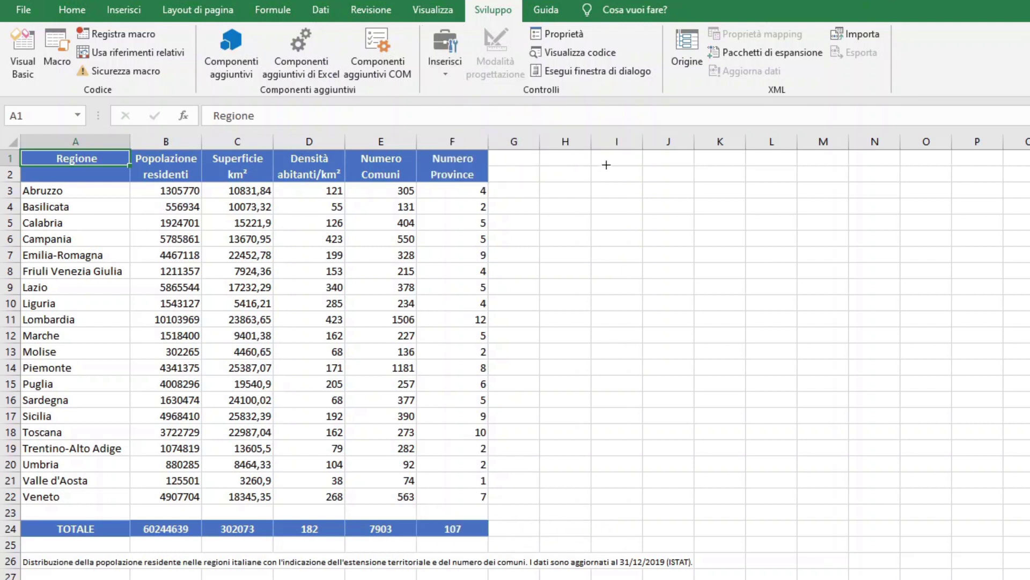
{"action": "left_click_drag", "start_coordinate": [651, 171], "coordinate": [742, 181]}
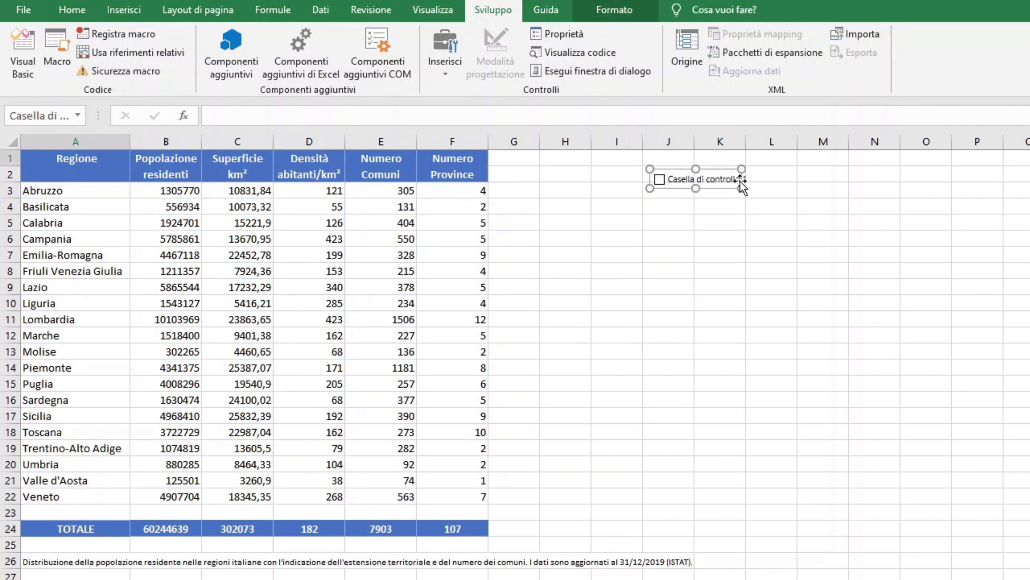
- Relabel the new checkbox '> popolazione'
{"action": "right_click", "coordinate": [740, 181]}
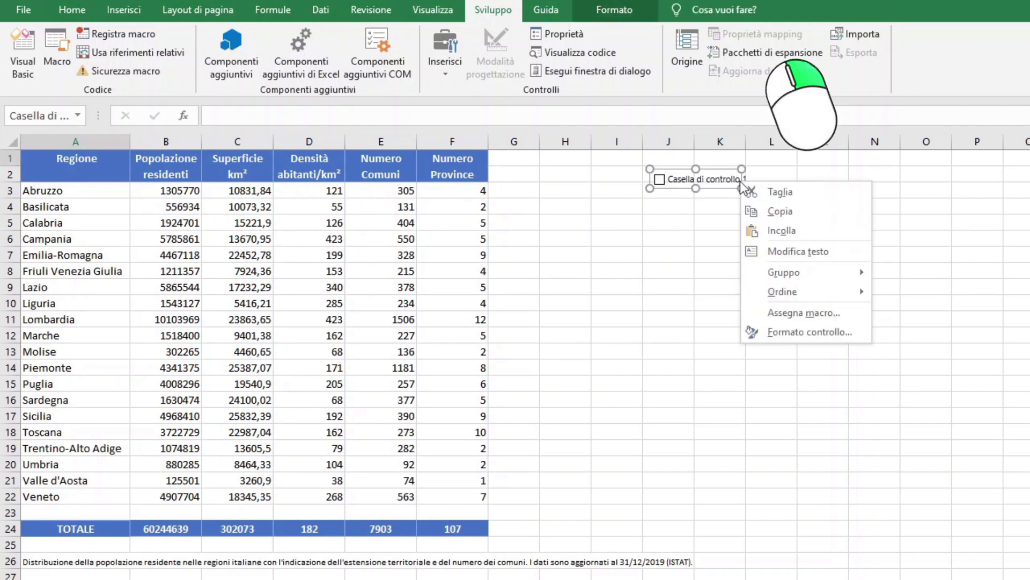
{"action": "left_click", "coordinate": [760, 253]}
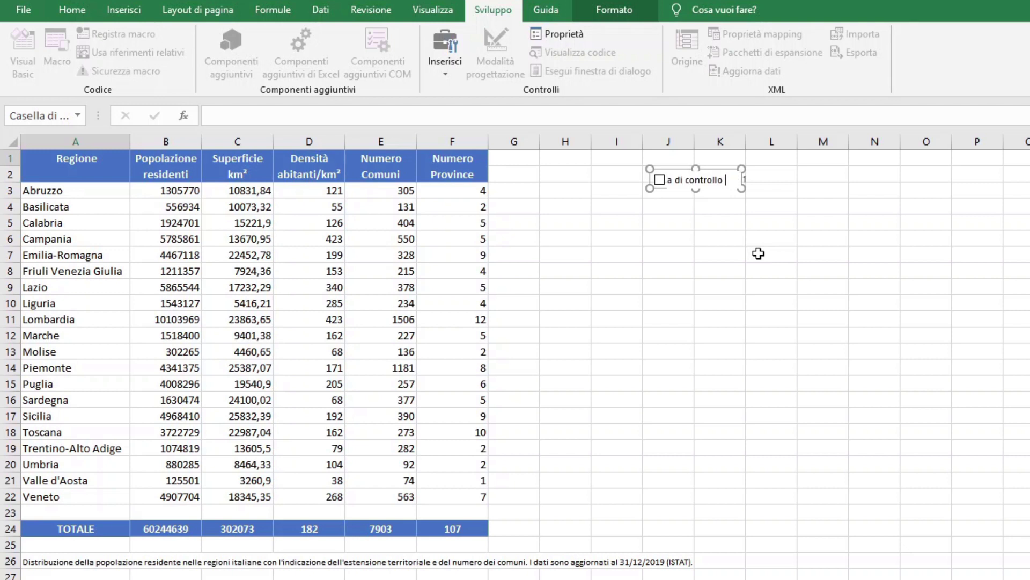
{"action": "key", "text": "BackSpace"}
{"action": "key", "text": "BackSpace"}
{"action": "key", "text": "BackSpace"}
{"action": "key", "text": "BackSpace"}
{"action": "key", "text": "BackSpace"}
{"action": "key", "text": "BackSpace"}
{"action": "key", "text": "BackSpace"}
{"action": "key", "text": "BackSpace"}
{"action": "key", "text": "BackSpace"}
{"action": "key", "text": "BackSpace"}
{"action": "key", "text": "BackSpace"}
{"action": "key", "text": "BackSpace"}
{"action": "type", "text": "popolazi"}
{"action": "type", "text": "one"}
- Link the '> popolazione' checkbox to cell $J$3 in Formato controllo, then tick it to test
{"action": "right_click", "coordinate": [742, 188]}
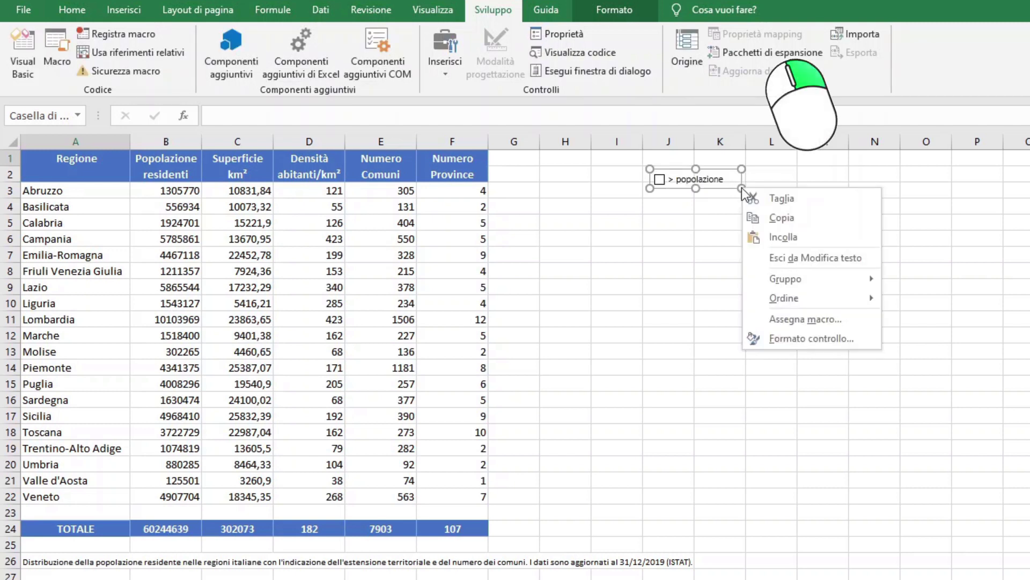
{"action": "left_click", "coordinate": [803, 338]}
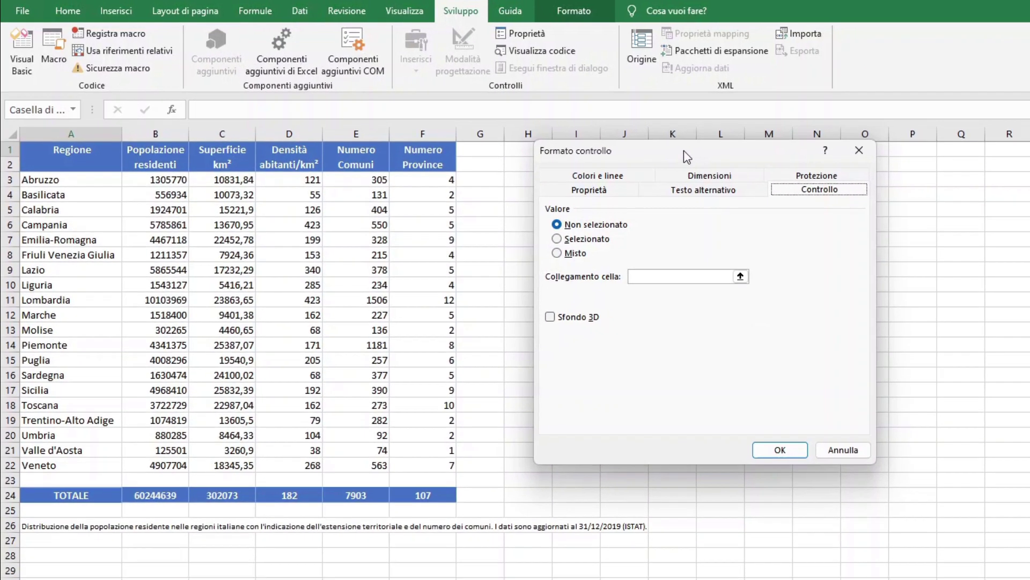
{"action": "left_click_drag", "start_coordinate": [684, 150], "coordinate": [715, 263]}
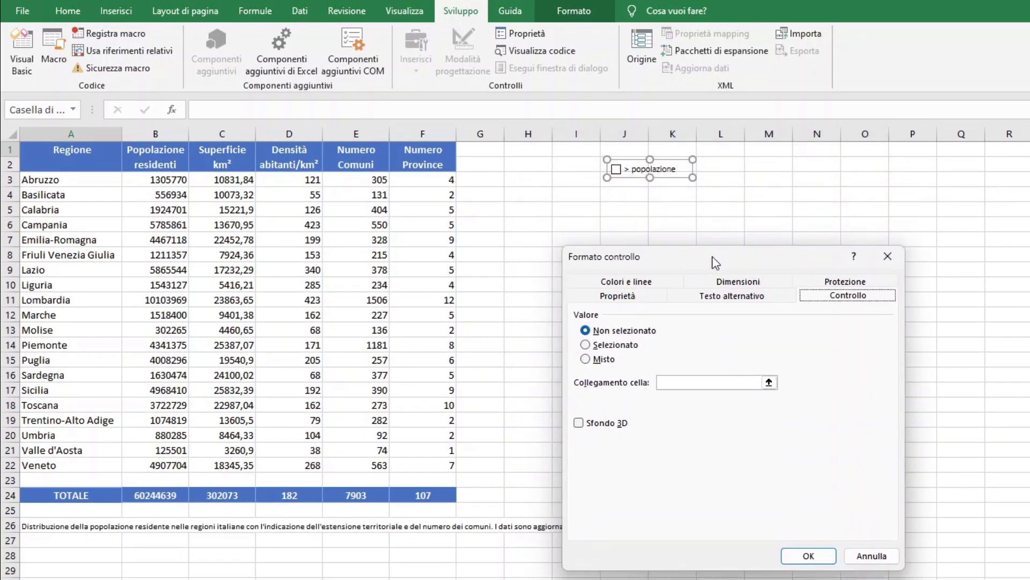
{"action": "left_click", "coordinate": [769, 383]}
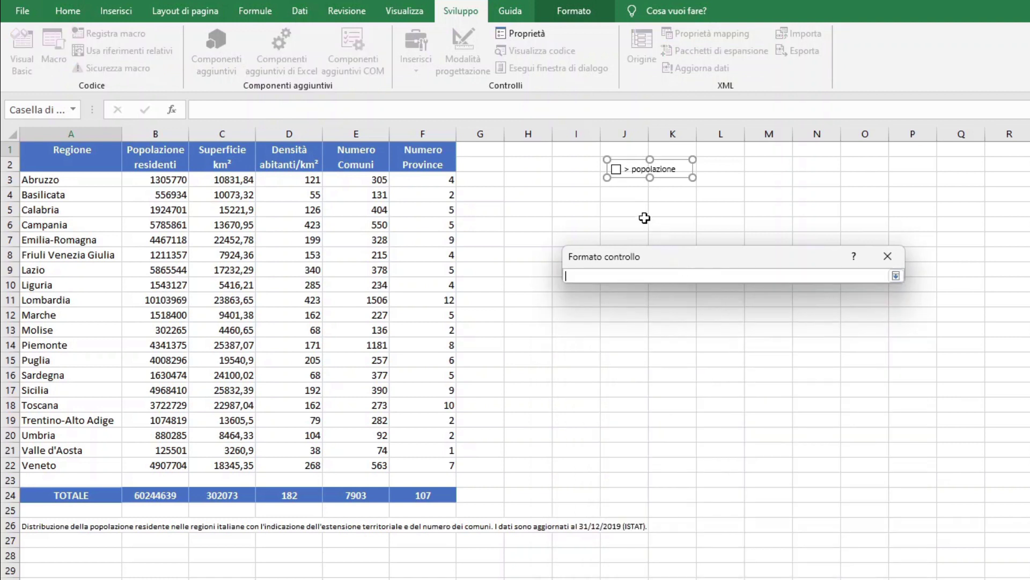
{"action": "left_click", "coordinate": [615, 184]}
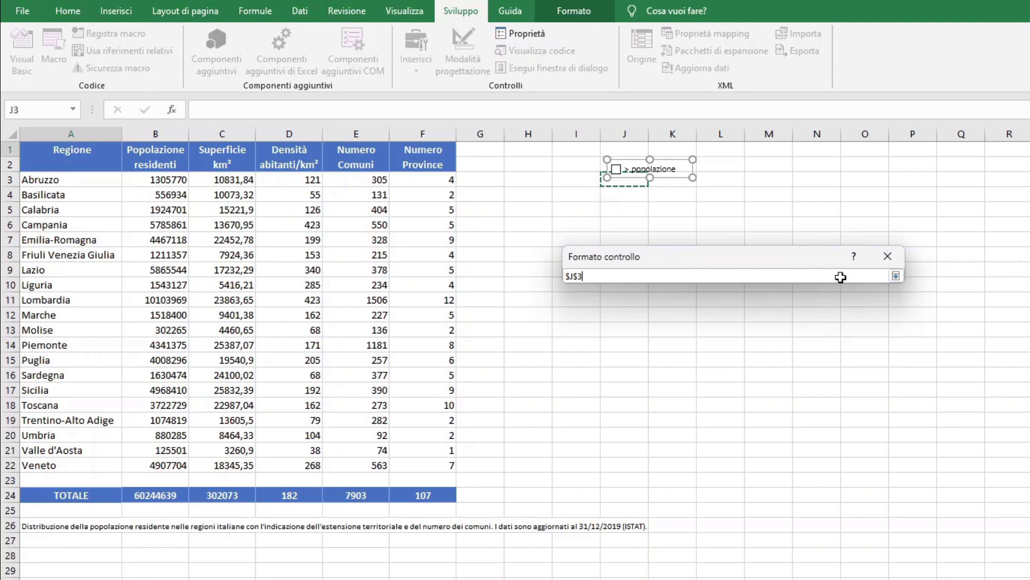
{"action": "left_click", "coordinate": [896, 276]}
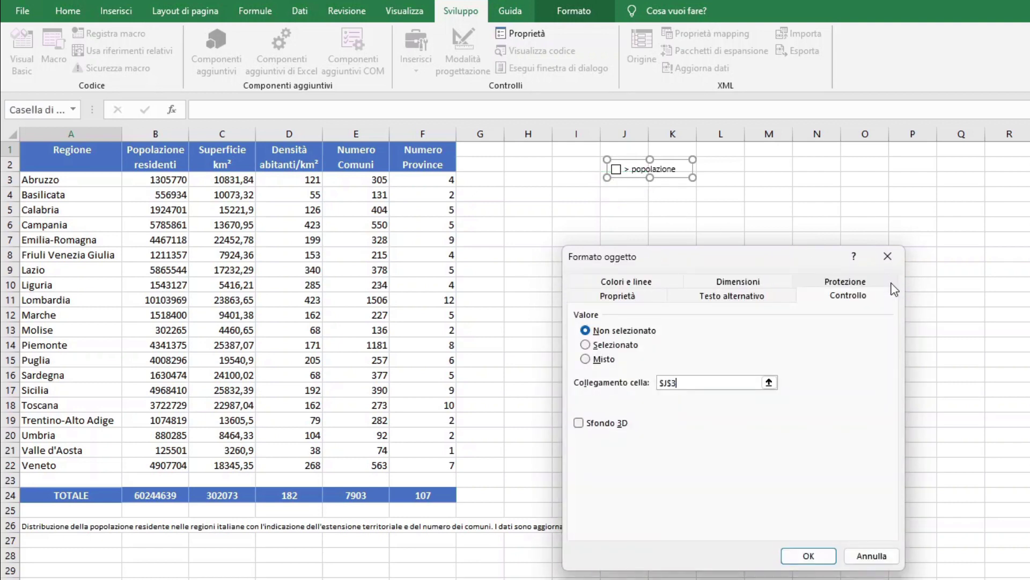
{"action": "left_click", "coordinate": [806, 558]}
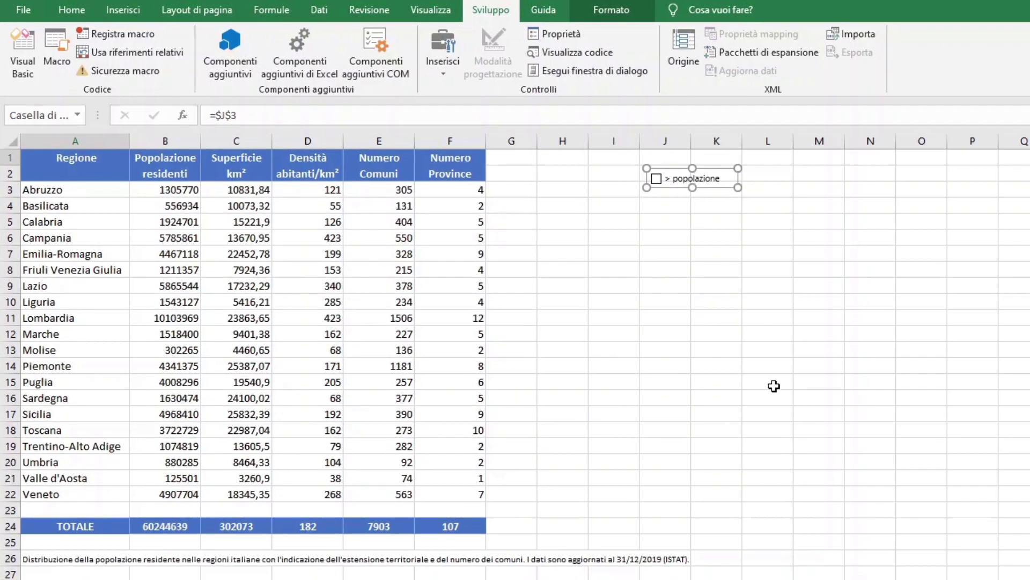
{"action": "key", "text": "Escape"}
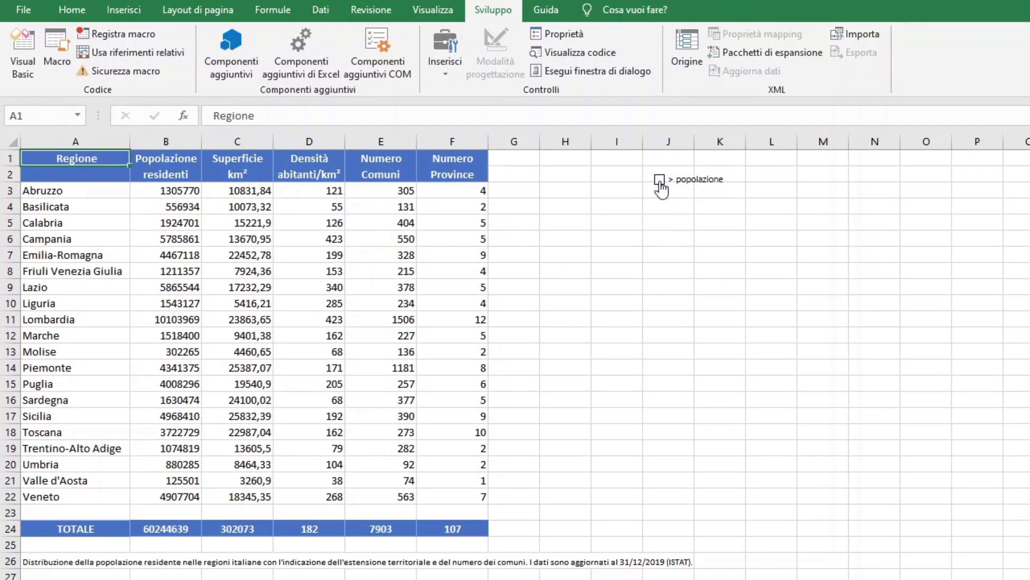
{"action": "left_click", "coordinate": [660, 181]}
- Draw a second form checkbox in column L beside the first
{"action": "left_click", "coordinate": [451, 68]}
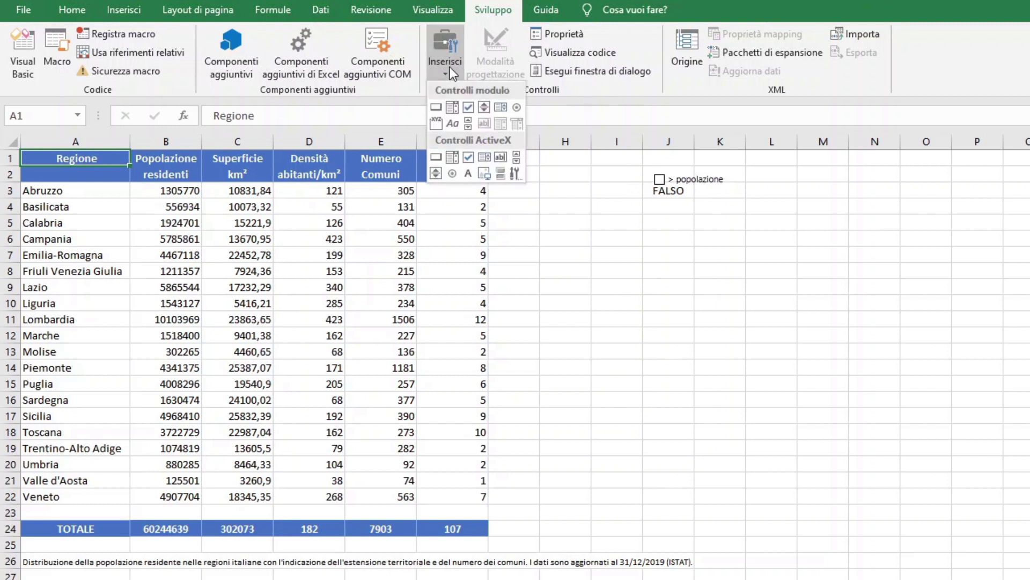
{"action": "left_click", "coordinate": [468, 109]}
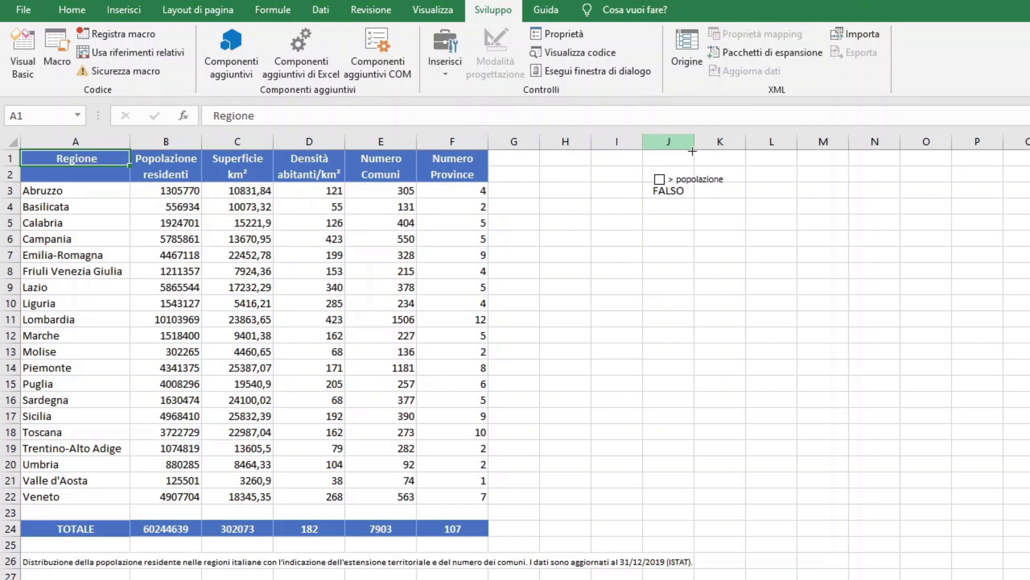
{"action": "left_click_drag", "start_coordinate": [748, 172], "coordinate": [846, 188]}
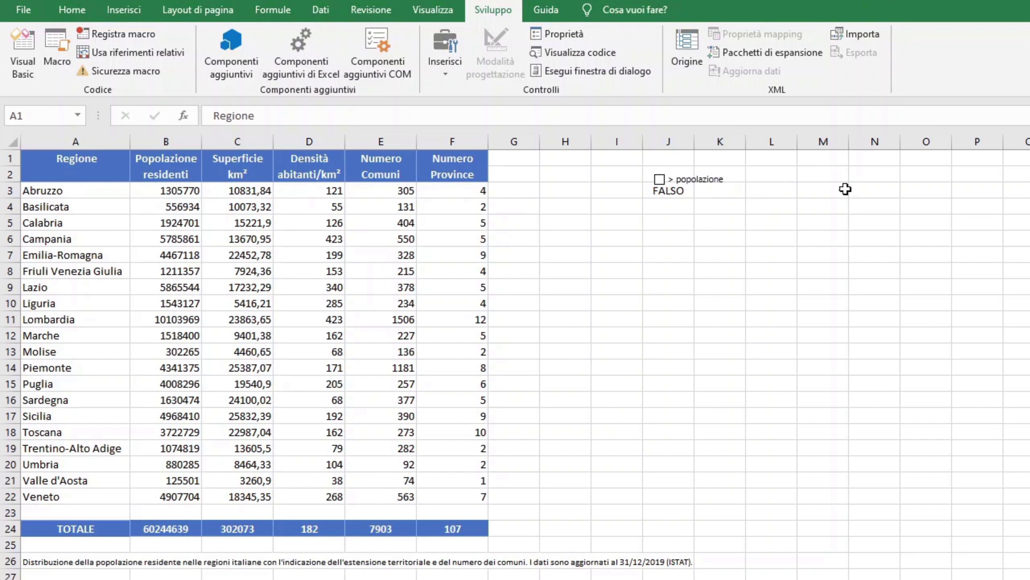
- Change the second checkbox's label to '< superficie' and bring up its control settings
{"action": "right_click", "coordinate": [847, 189]}
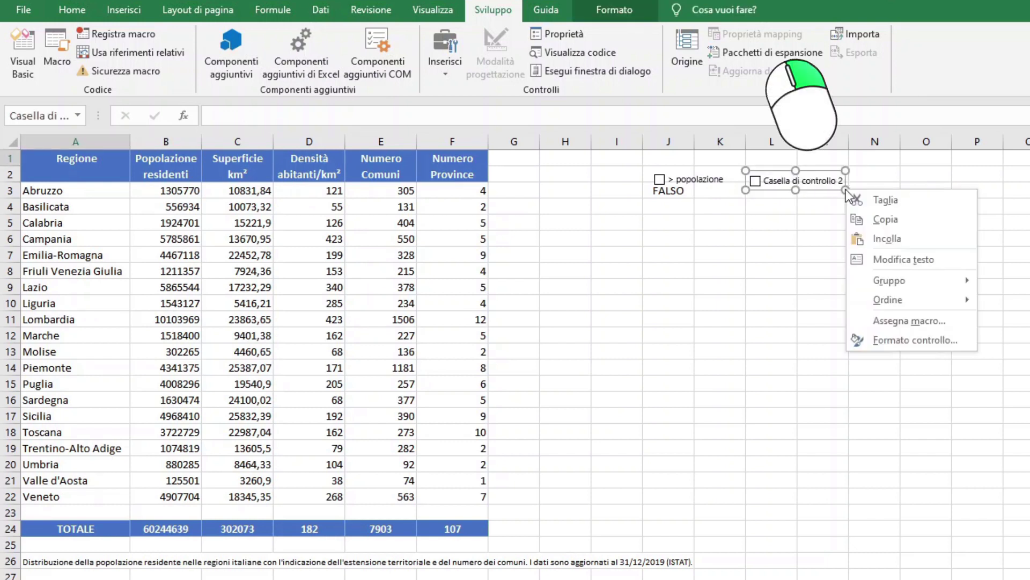
{"action": "left_click", "coordinate": [878, 255]}
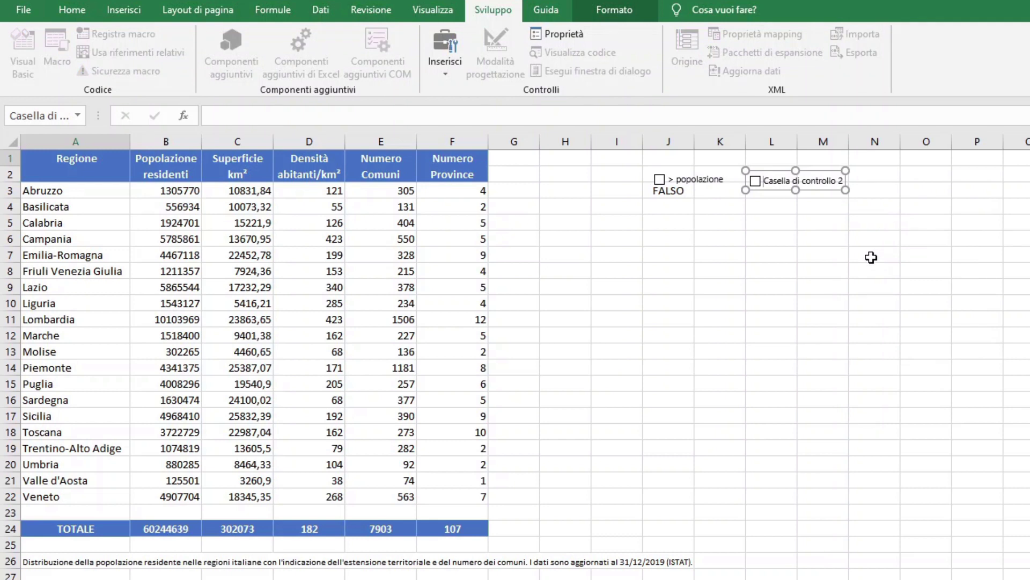
{"action": "key", "text": "Right"}
{"action": "key", "text": "Right"}
{"action": "key", "text": "Right"}
{"action": "key", "text": "Right"}
{"action": "key", "text": "Right"}
{"action": "key", "text": "Right"}
{"action": "key", "text": "BackSpace"}
{"action": "key", "text": "BackSpace"}
{"action": "key", "text": "BackSpace"}
{"action": "key", "text": "BackSpace"}
{"action": "key", "text": "BackSpace"}
{"action": "key", "text": "BackSpace"}
{"action": "key", "text": "BackSpace"}
{"action": "key", "text": "BackSpace"}
{"action": "key", "text": "BackSpace"}
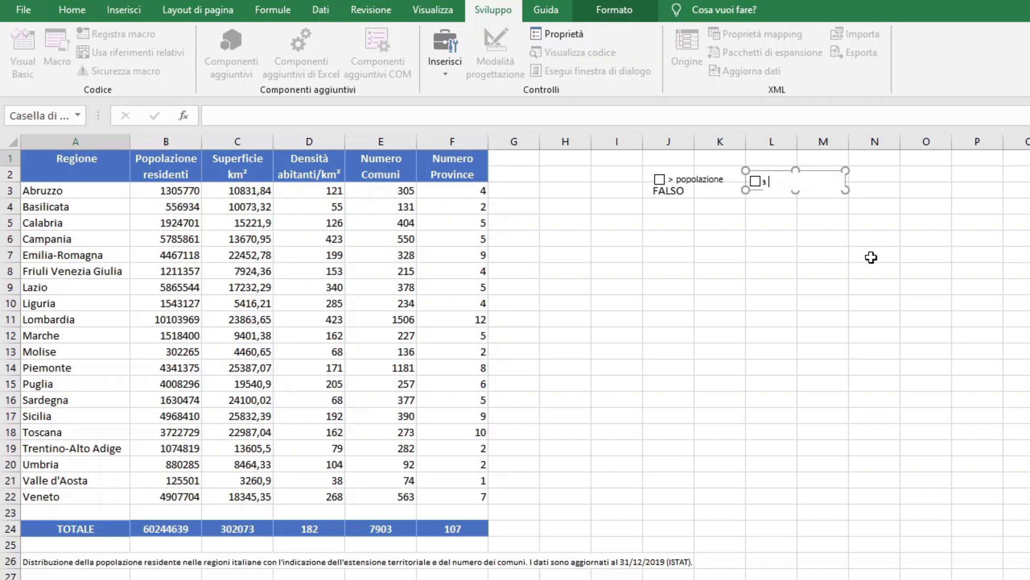
{"action": "key", "text": "BackSpace"}
{"action": "key", "text": "BackSpace"}
{"action": "key", "text": "BackSpace"}
{"action": "type", "text": "<"}
{"action": "type", "text": " sup"}
{"action": "type", "text": "erficie"}
{"action": "right_click", "coordinate": [841, 185]}
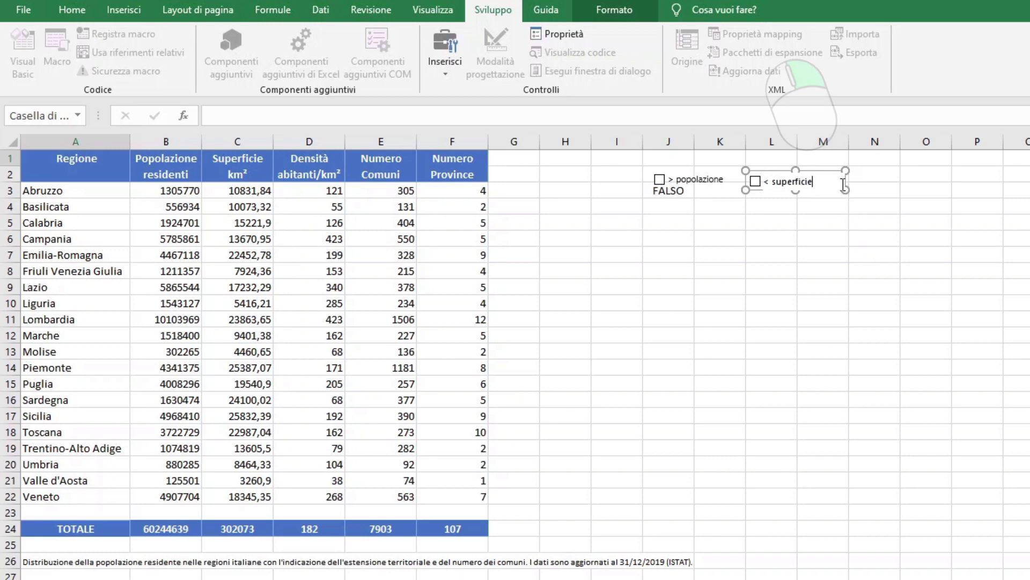
{"action": "left_click", "coordinate": [912, 335]}
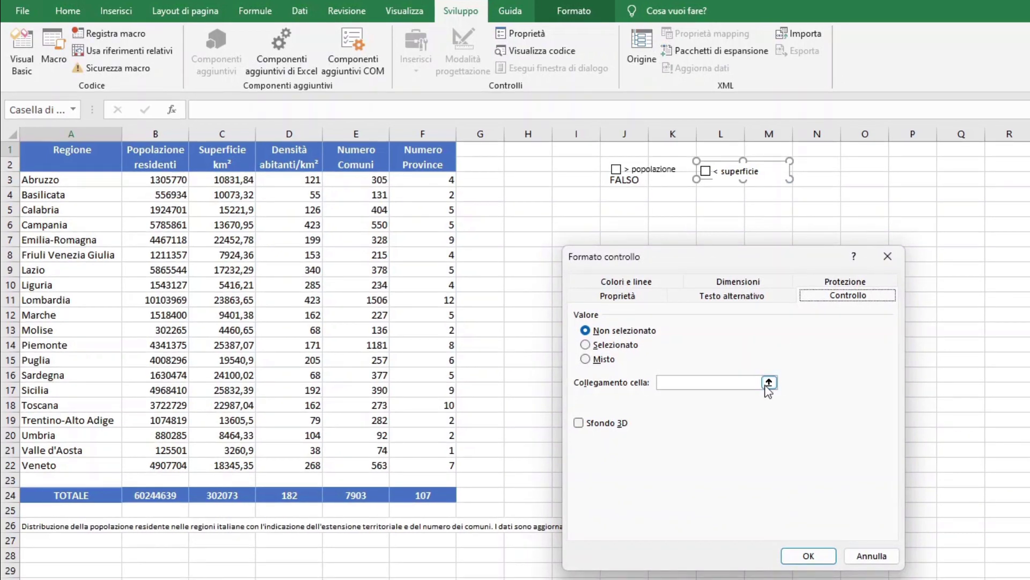
- Set the '< superficie' checkbox's cell link to L3 and confirm
{"action": "left_click", "coordinate": [795, 395]}
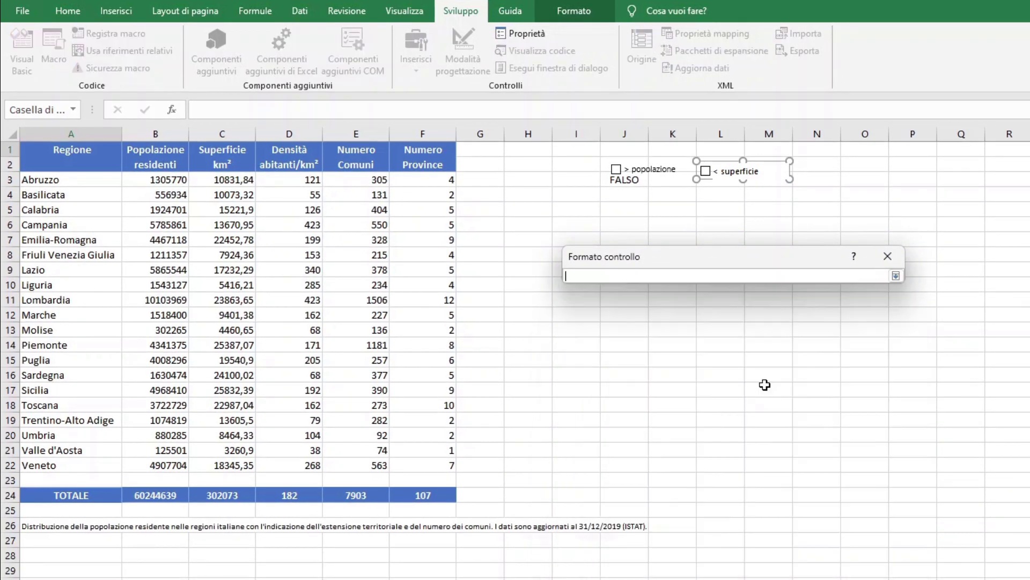
{"action": "left_click", "coordinate": [707, 186]}
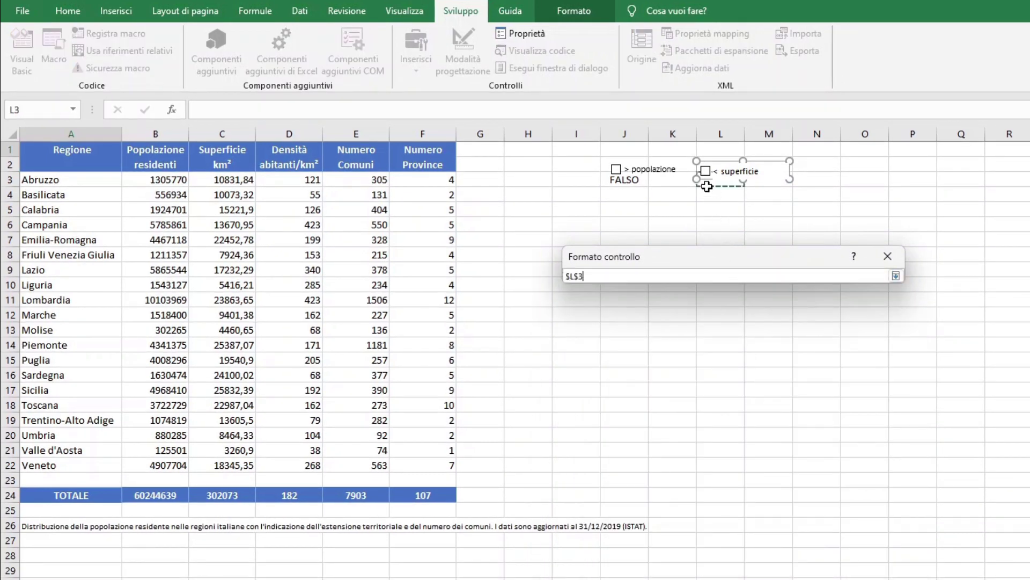
{"action": "left_click", "coordinate": [896, 276]}
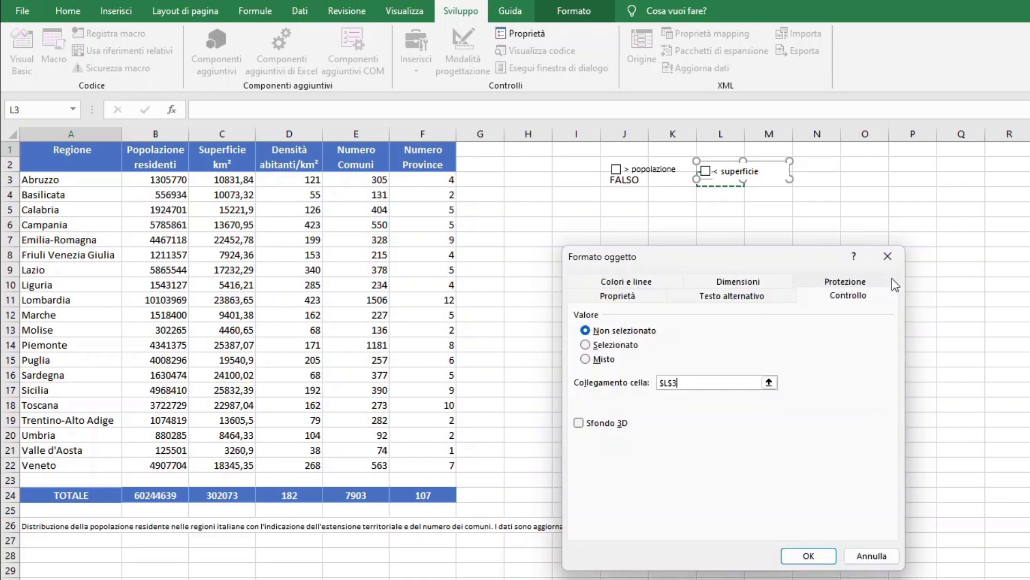
{"action": "left_click", "coordinate": [826, 560]}
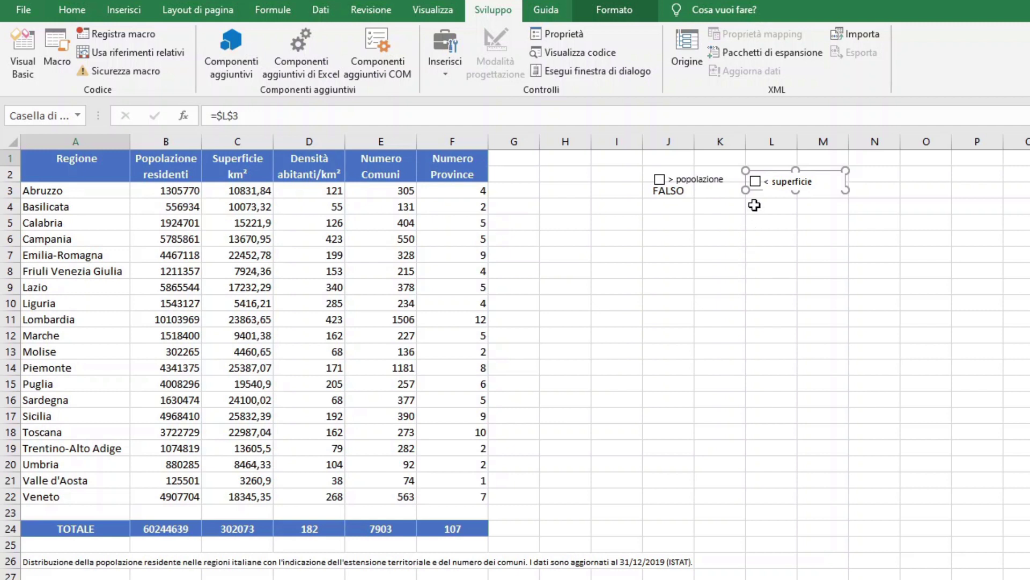
- Tick the '< superficie' checkbox so L3 reads VERO, then select cell G3
{"action": "key", "text": "Escape"}
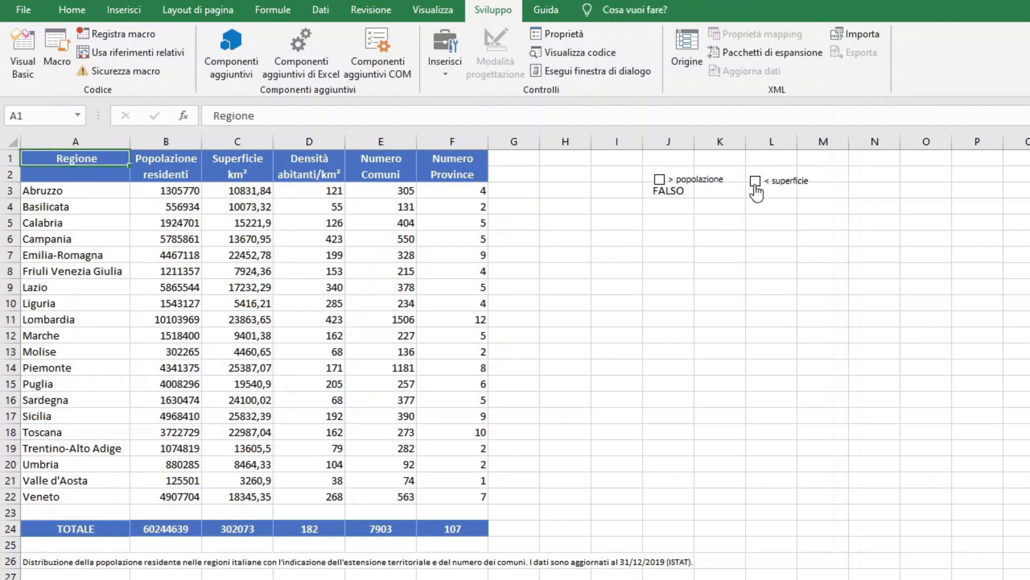
{"action": "left_click", "coordinate": [755, 181]}
{"action": "left_click", "coordinate": [524, 188]}
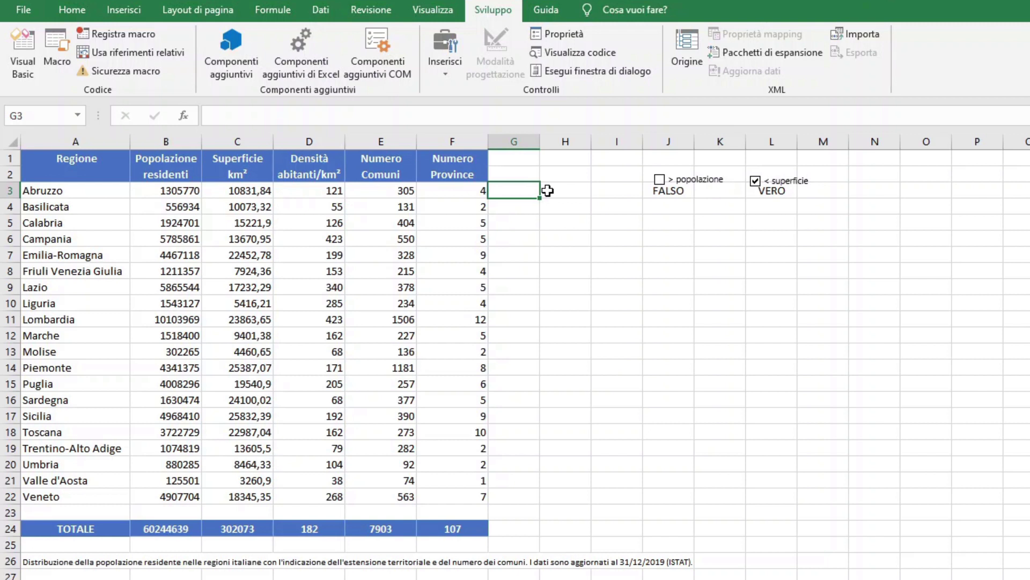
- Enter =$B3>=GRANDE($B$3:$B$22;3) in G3 and fill it down to G22
{"action": "type", "text": "="}
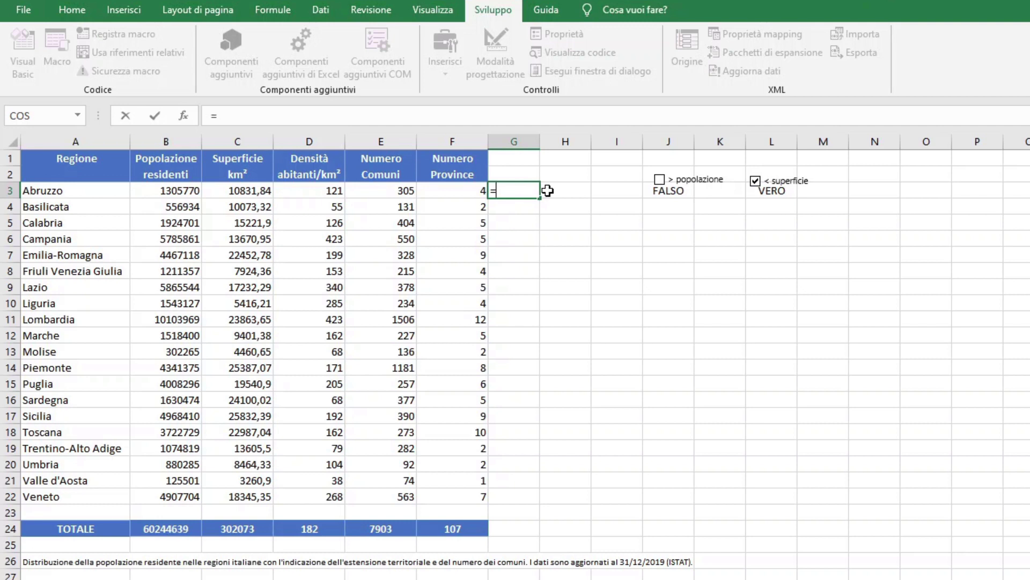
{"action": "type", "text": "$"}
{"action": "type", "text": "B3"}
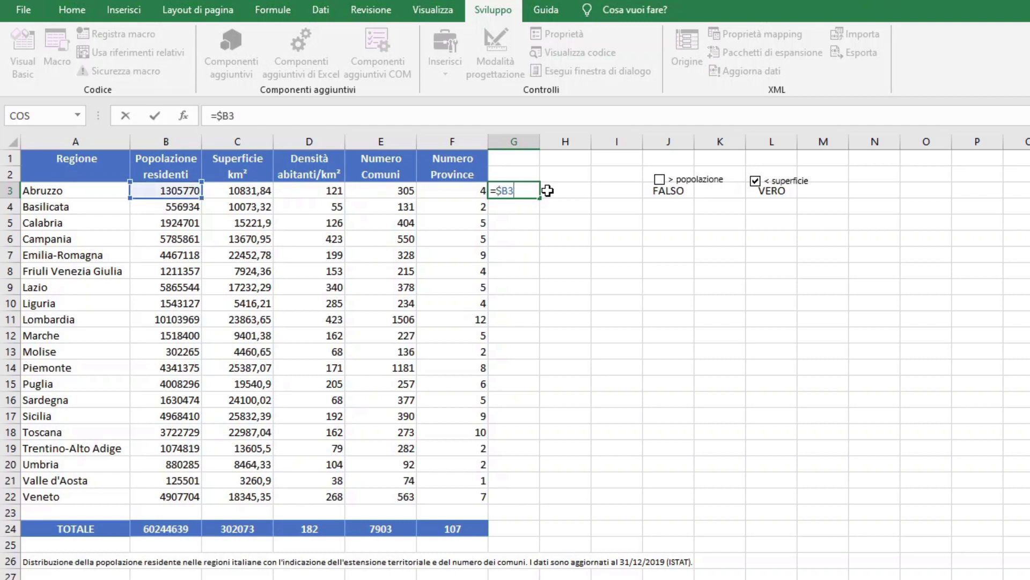
{"action": "type", "text": ">="}
{"action": "type", "text": "GR"}
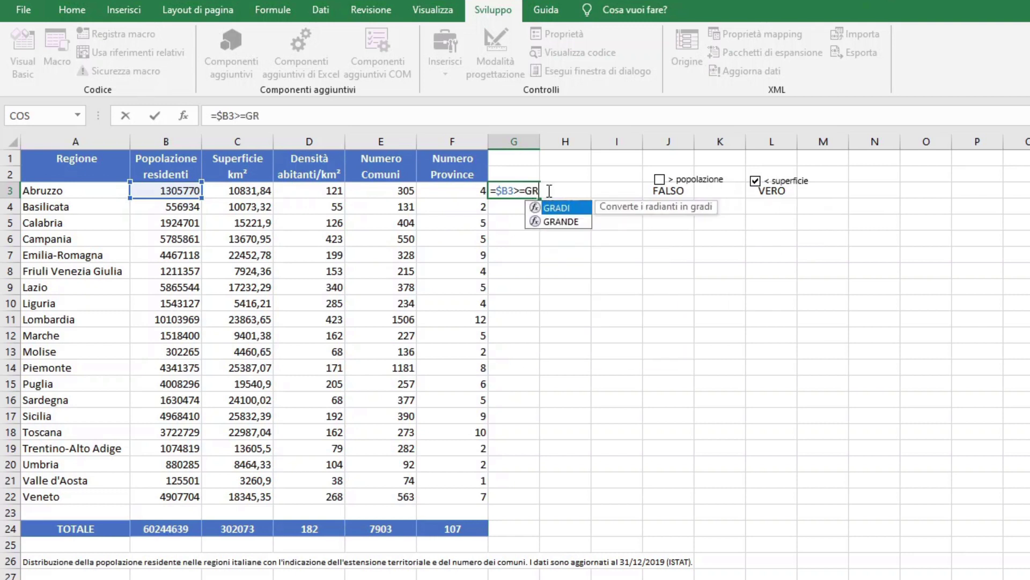
{"action": "type", "text": "ANDE("}
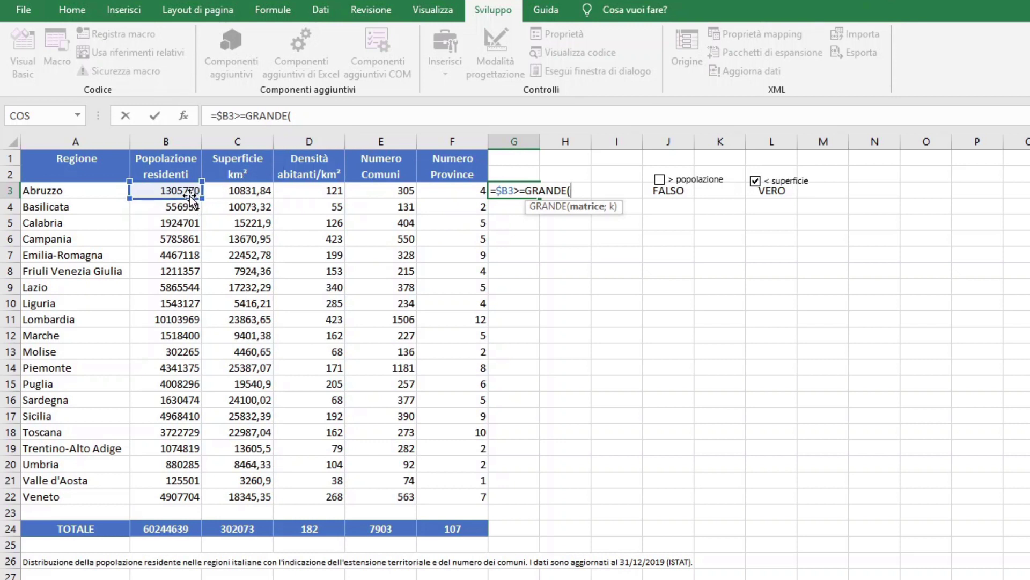
{"action": "left_click_drag", "start_coordinate": [188, 193], "coordinate": [182, 504]}
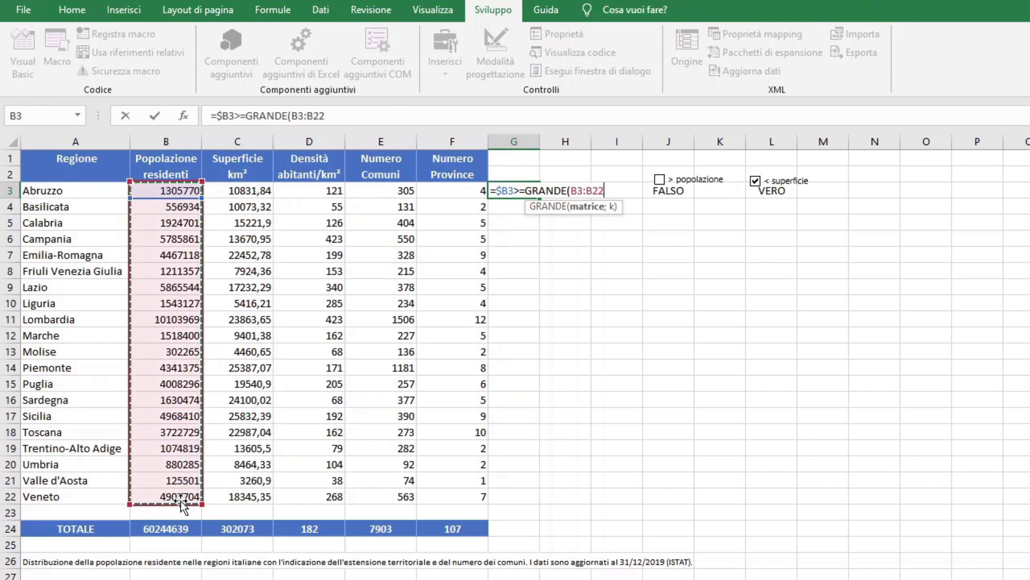
{"action": "key", "text": "F4"}
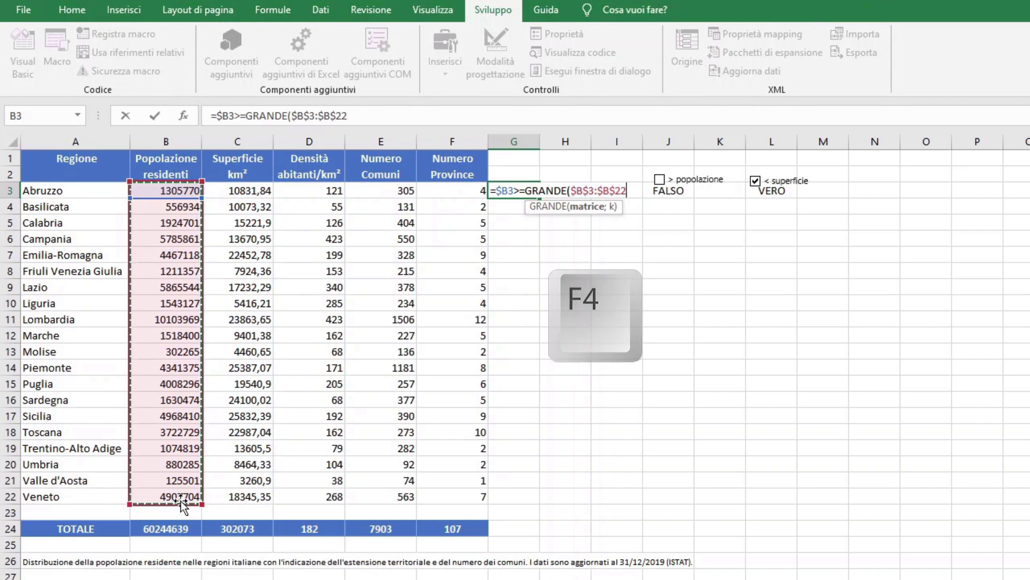
{"action": "type", "text": ";"}
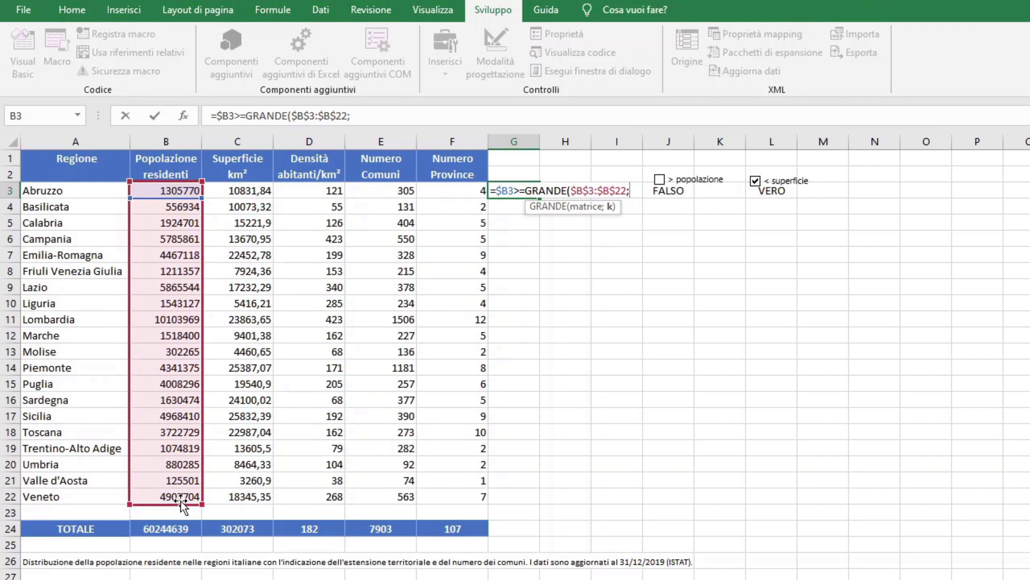
{"action": "type", "text": "3"}
{"action": "key", "text": "Return"}
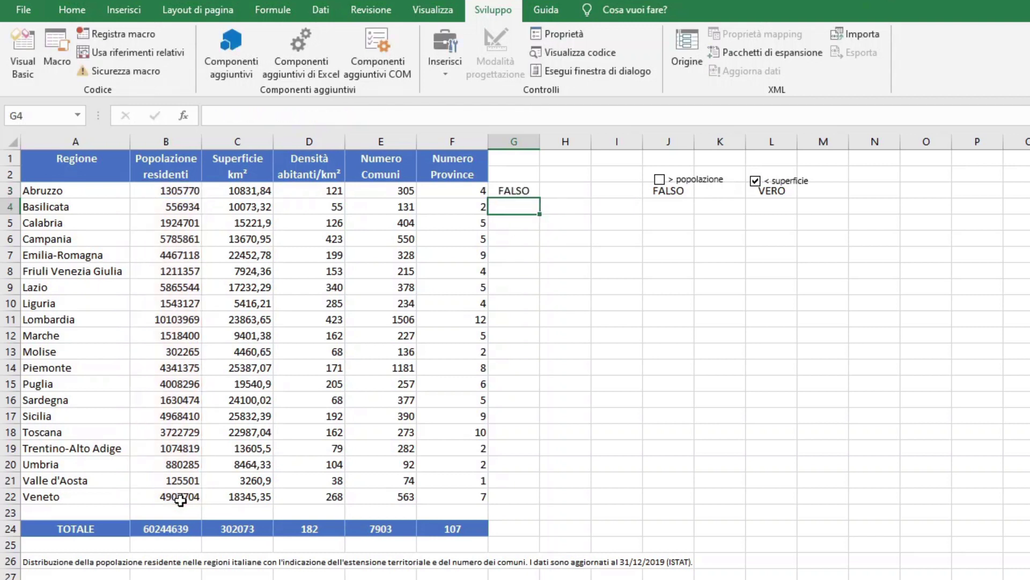
{"action": "left_click", "coordinate": [512, 188]}
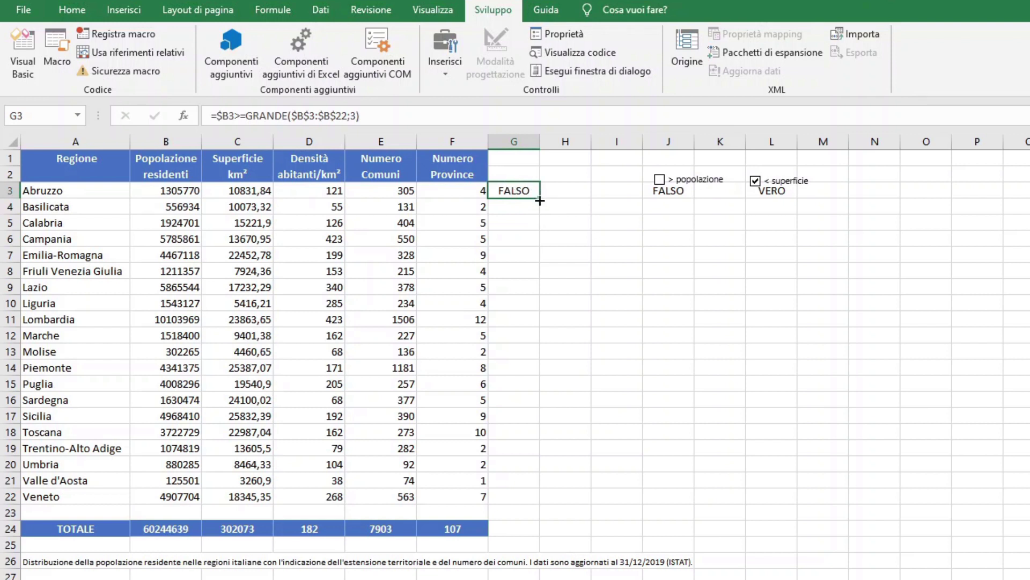
{"action": "left_click_drag", "start_coordinate": [539, 200], "coordinate": [540, 507]}
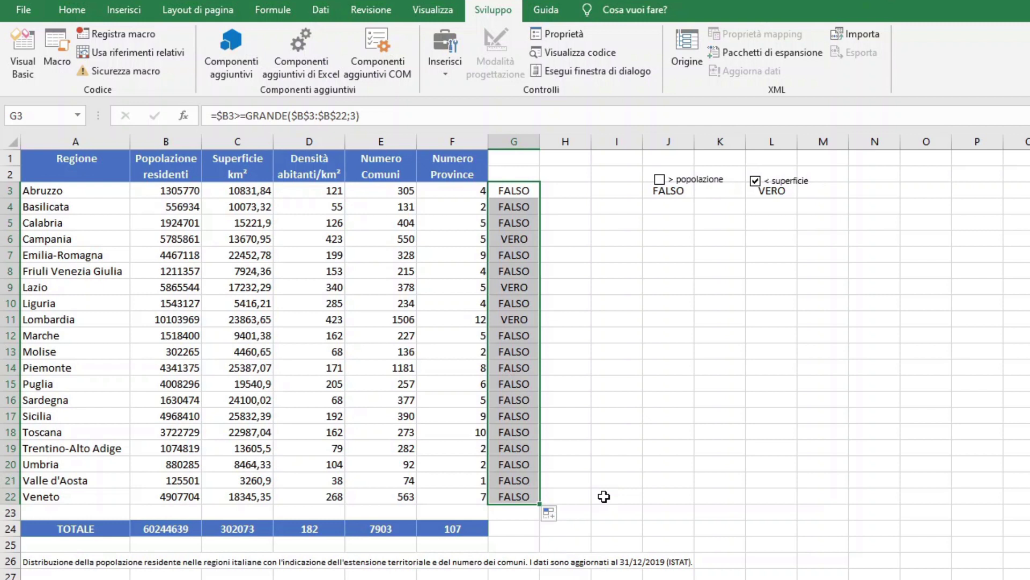
- Enter =$C3<=PICCOLO($C$3:$C$22;3) in H3 and fill it down to H22
{"action": "left_click", "coordinate": [570, 191]}
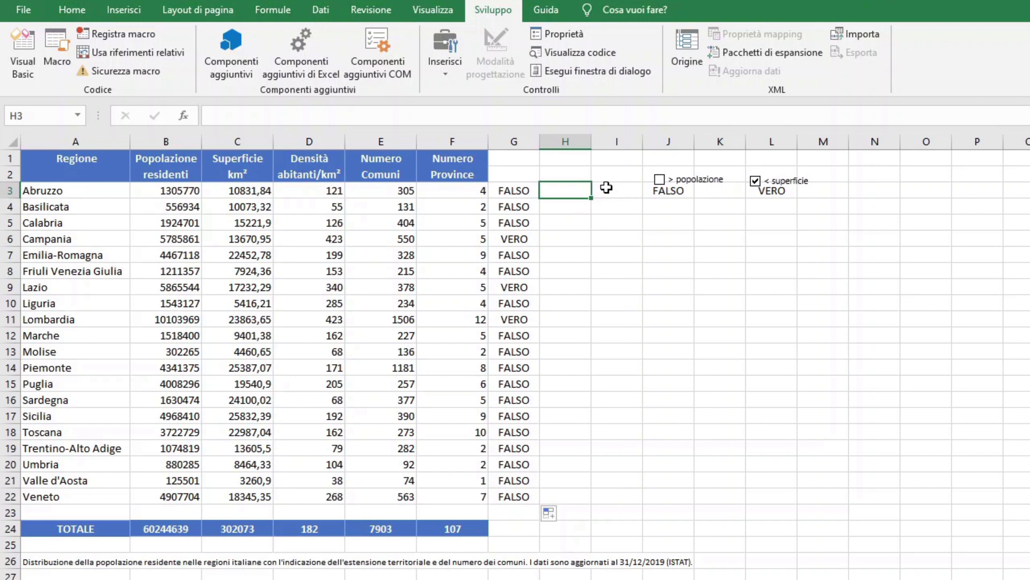
{"action": "type", "text": "="}
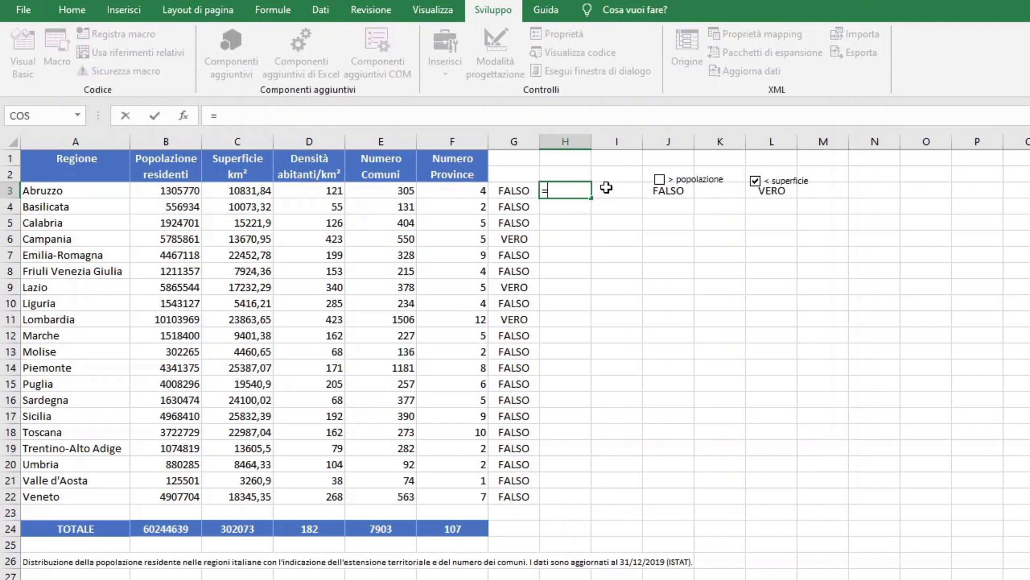
{"action": "type", "text": "$C3"}
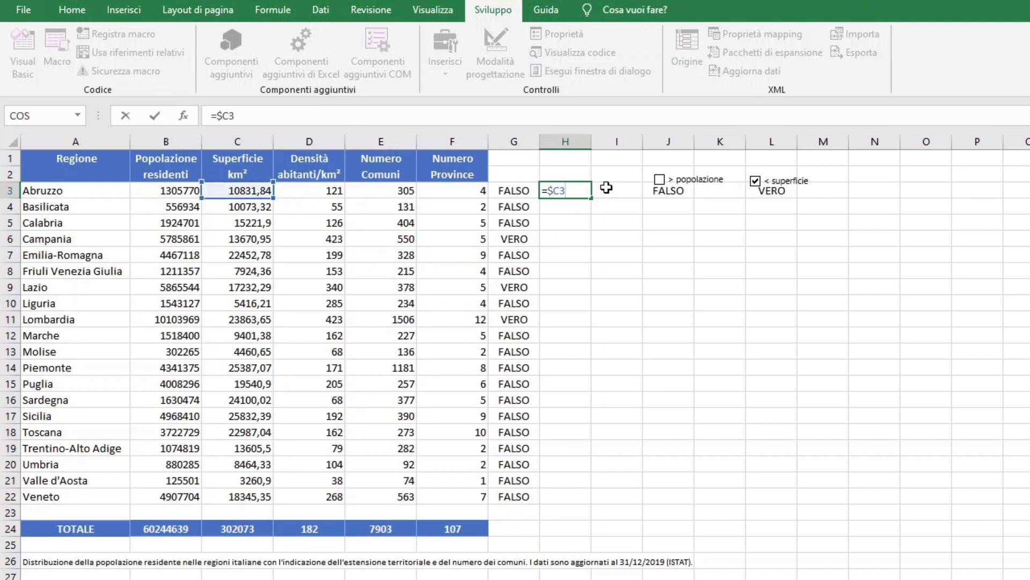
{"action": "type", "text": "<="}
{"action": "type", "text": "PICC"}
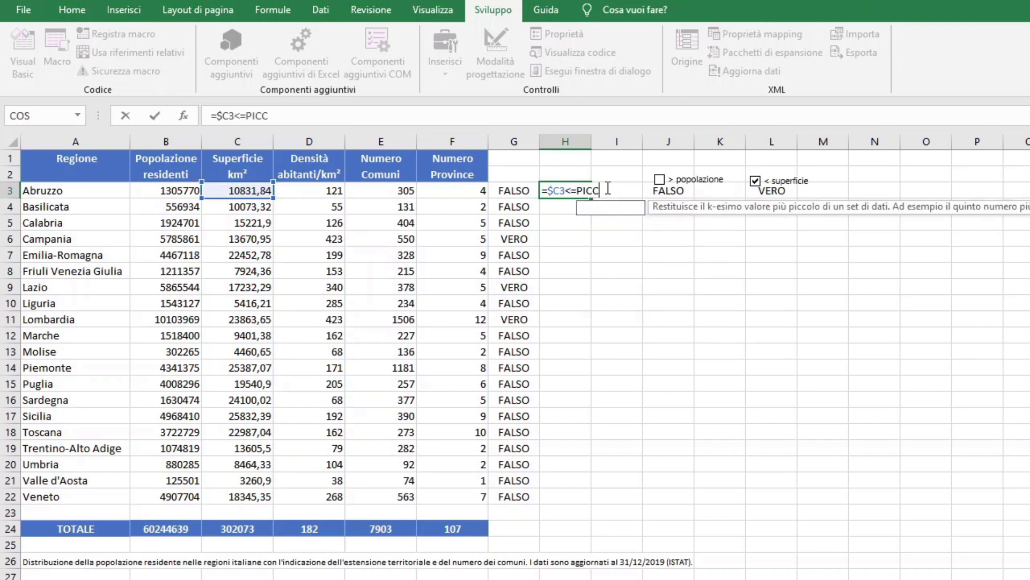
{"action": "type", "text": "OLO("}
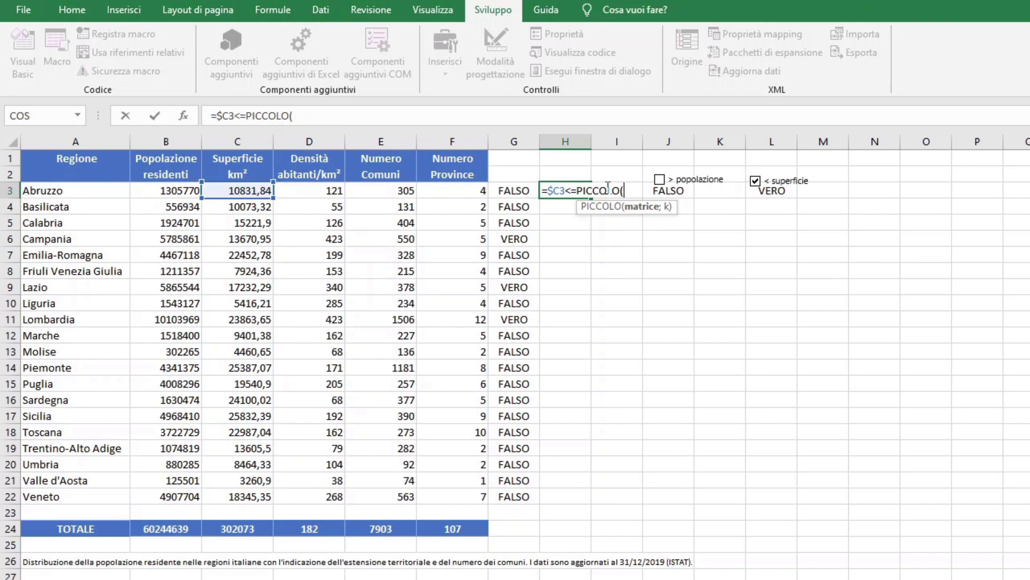
{"action": "left_click_drag", "start_coordinate": [252, 190], "coordinate": [244, 495]}
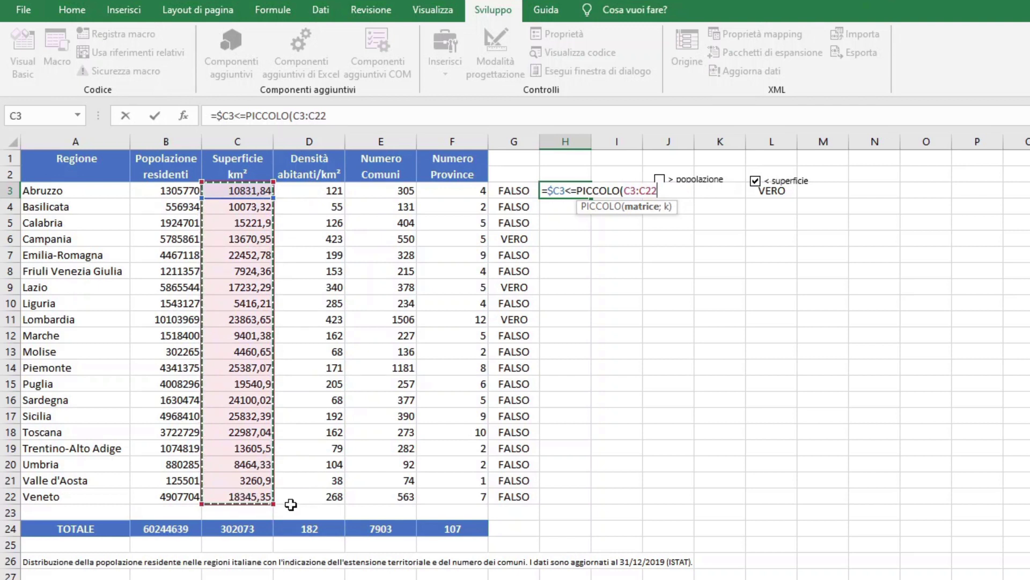
{"action": "key", "text": "F4"}
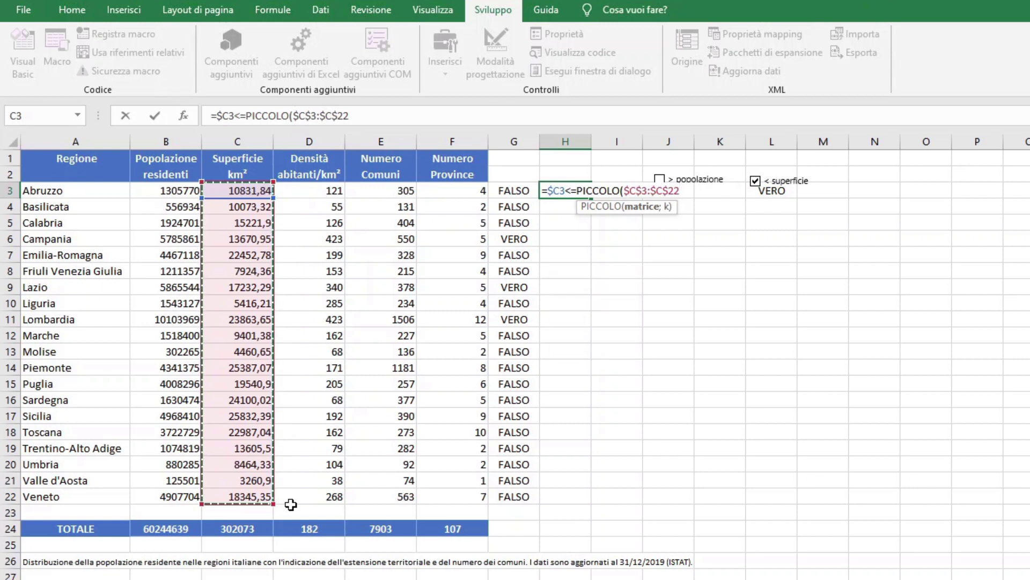
{"action": "type", "text": ";"}
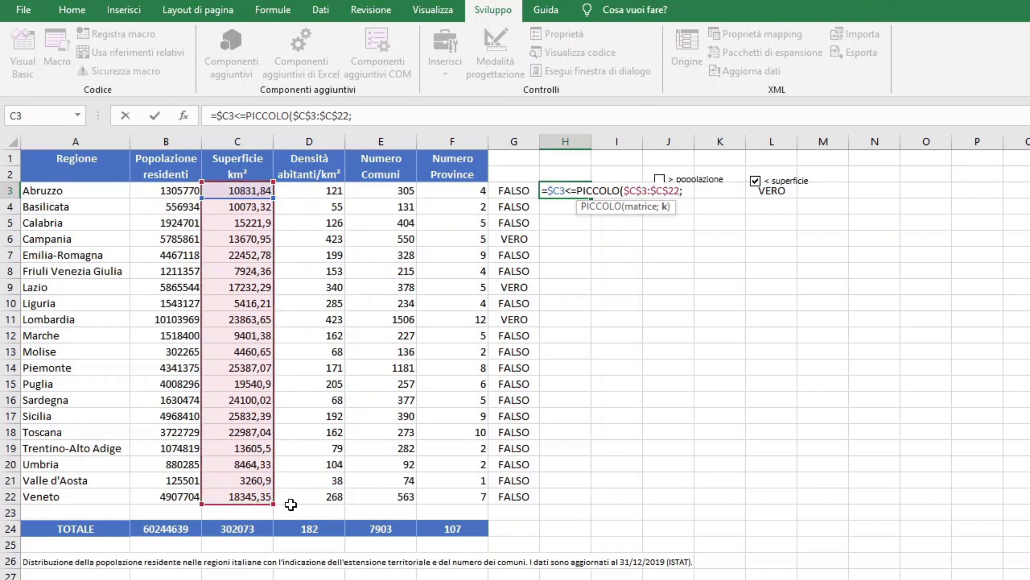
{"action": "type", "text": "3"}
{"action": "type", "text": ")"}
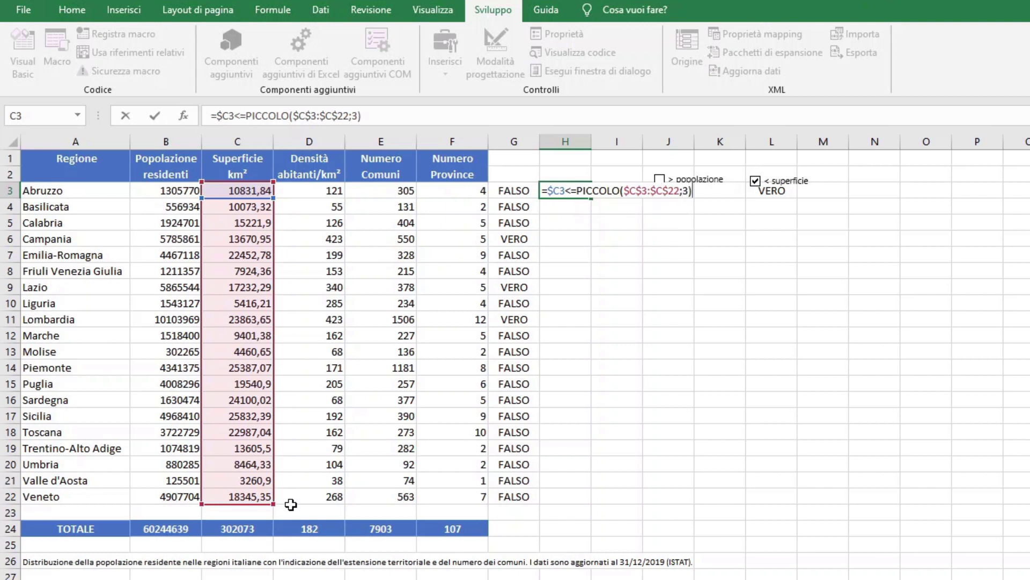
{"action": "key", "text": "Return"}
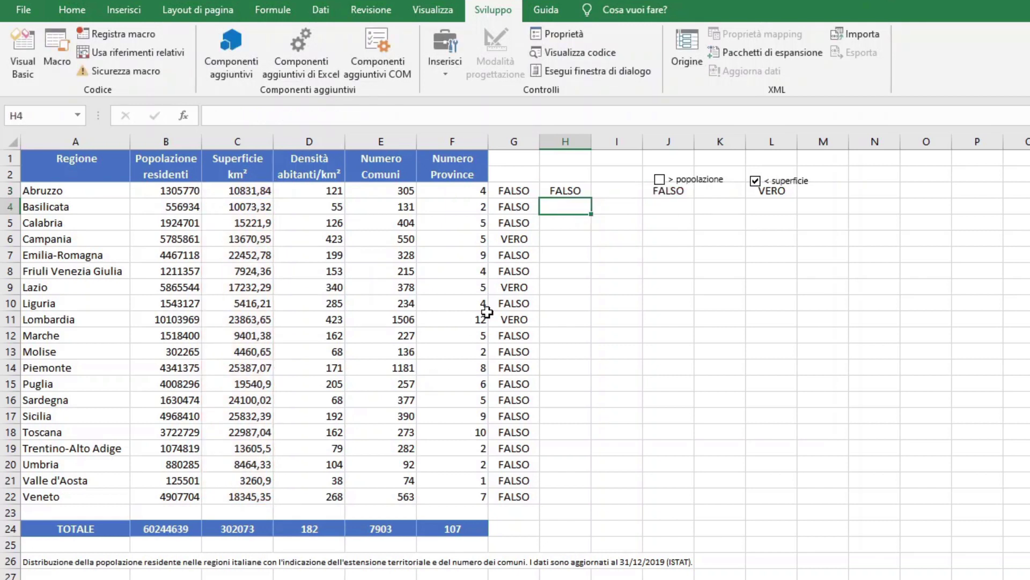
{"action": "left_click", "coordinate": [584, 191]}
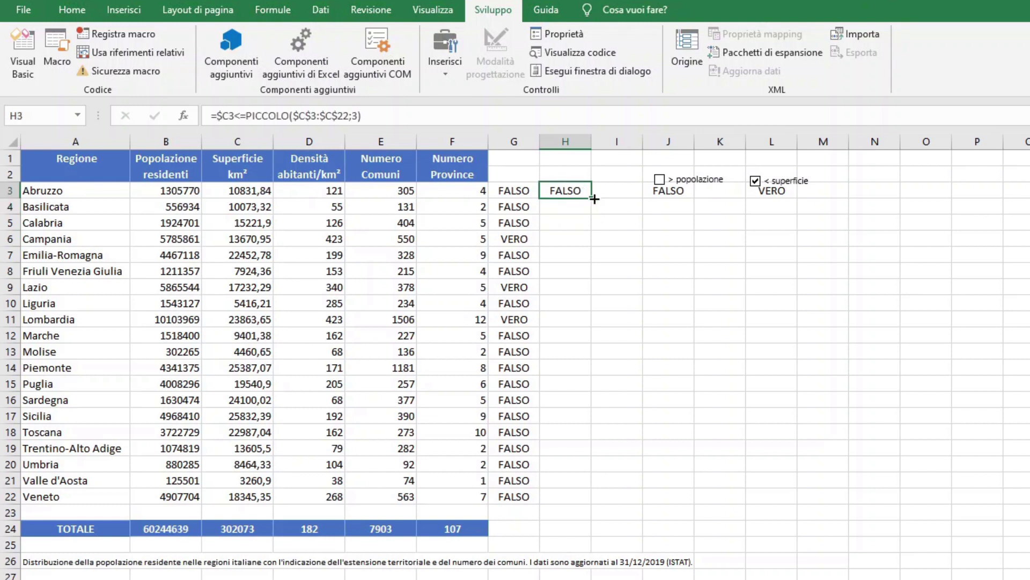
{"action": "left_click_drag", "start_coordinate": [590, 197], "coordinate": [623, 503]}
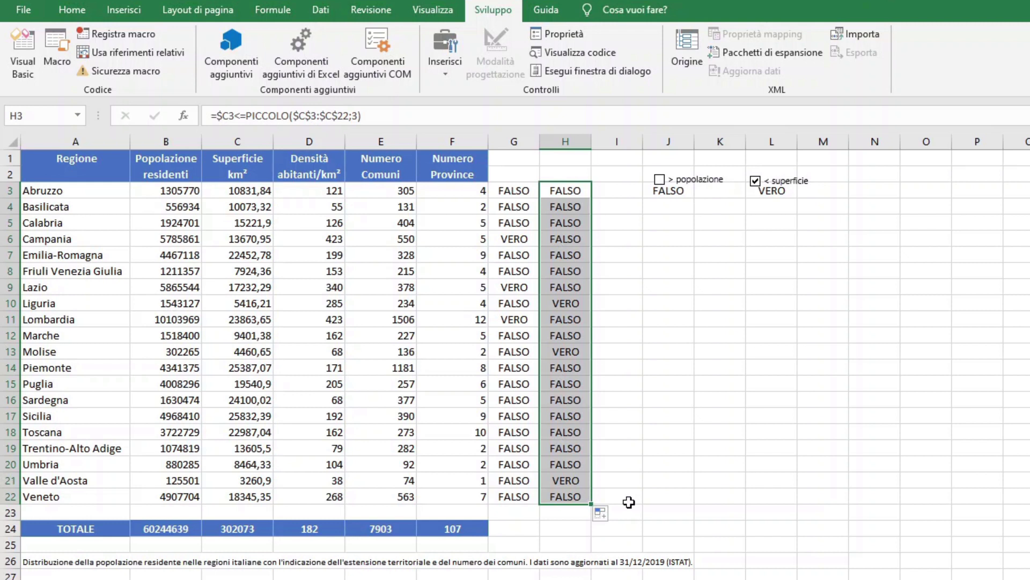
- Copy G3's population condition from the formula bar and select region rows A3:F22
{"action": "left_click", "coordinate": [512, 191]}
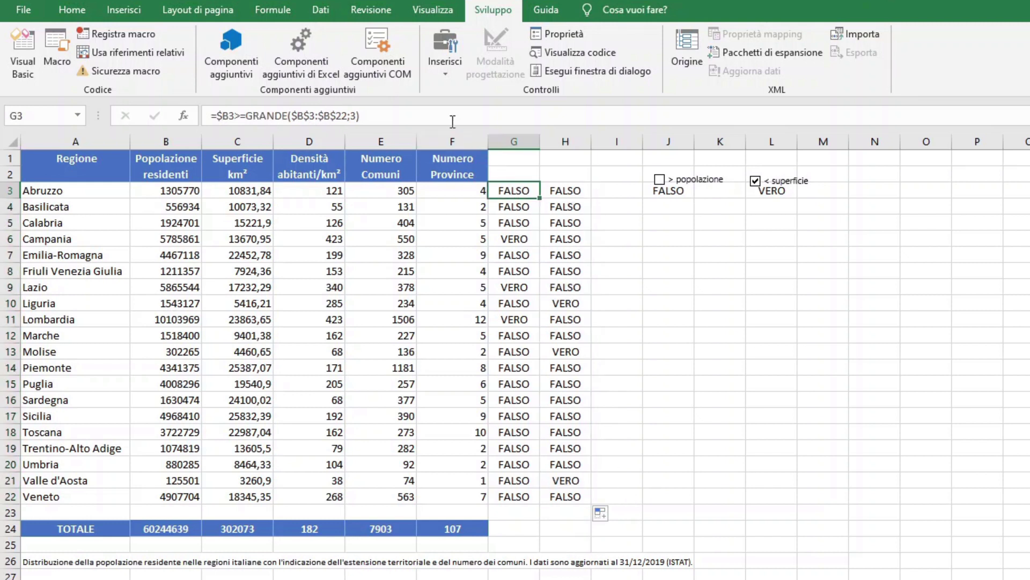
{"action": "left_click_drag", "start_coordinate": [453, 121], "coordinate": [220, 116]}
{"action": "key", "text": "ctrl+c"}
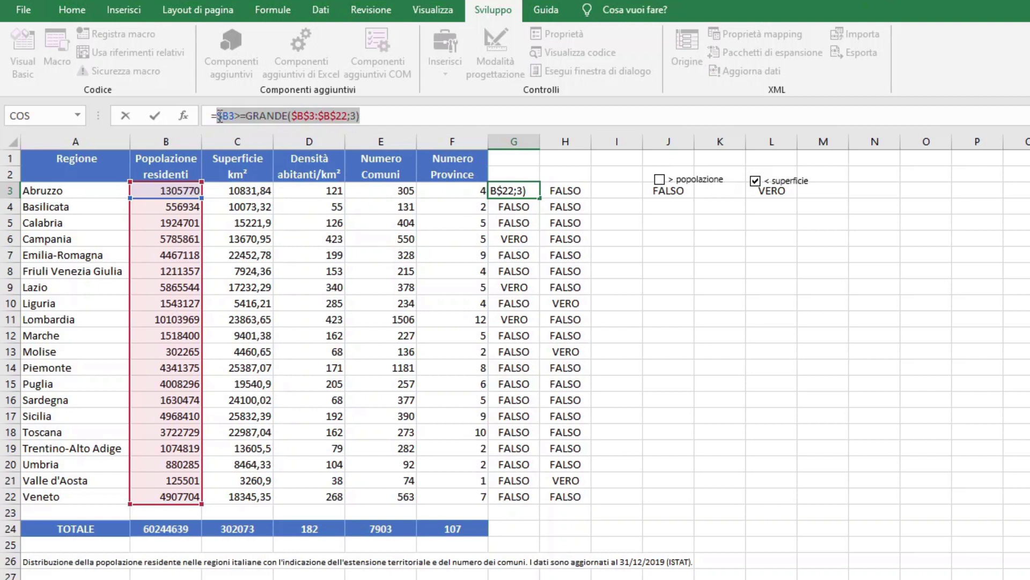
{"action": "left_click_drag", "start_coordinate": [107, 185], "coordinate": [453, 490]}
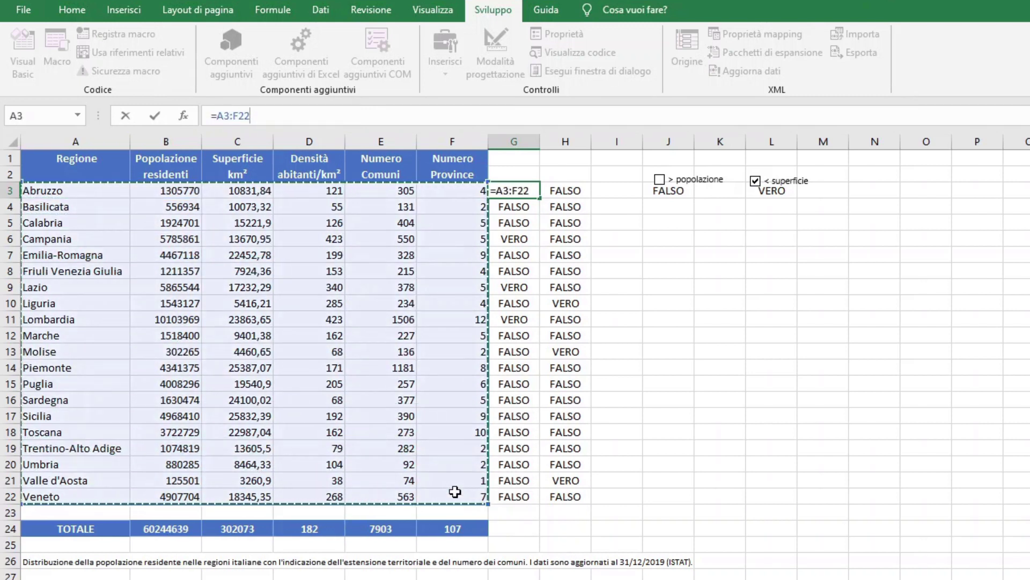
{"action": "left_click", "coordinate": [81, 16]}
{"action": "key", "text": "Escape"}
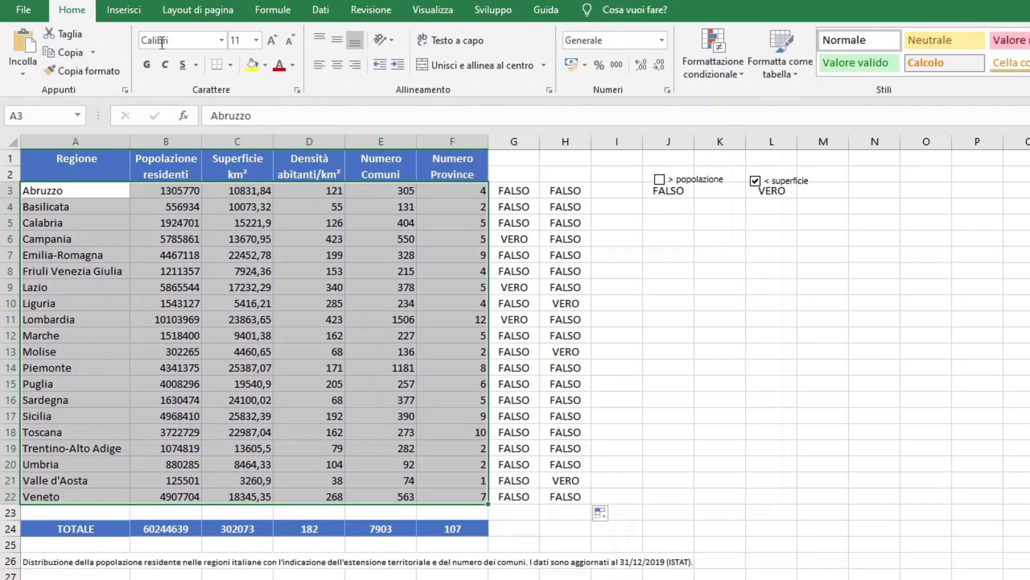
- Start a new conditional formatting rule of type 'Utilizza una formula per determinare le celle da formattare'
{"action": "left_click", "coordinate": [711, 74]}
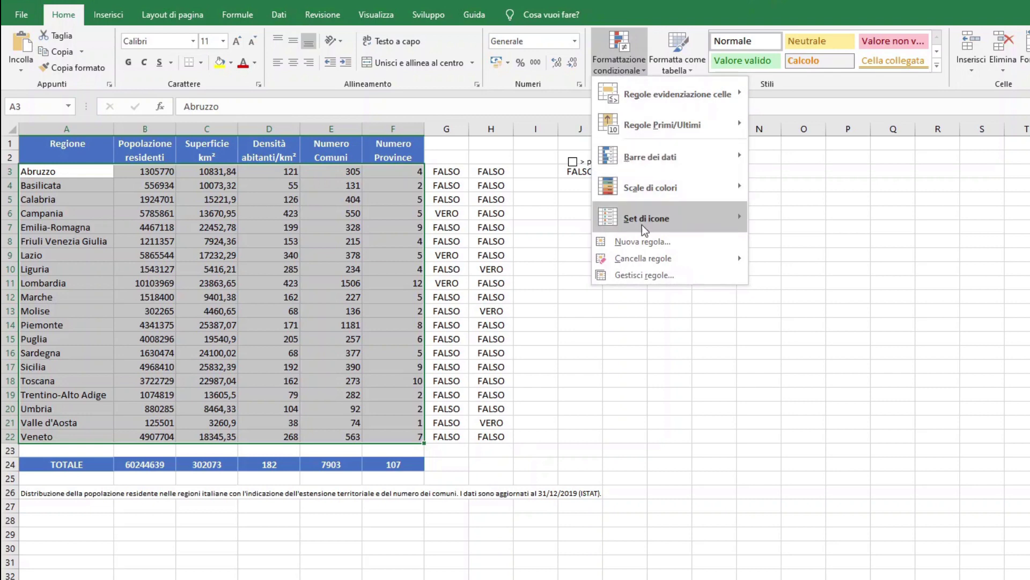
{"action": "left_click", "coordinate": [646, 243]}
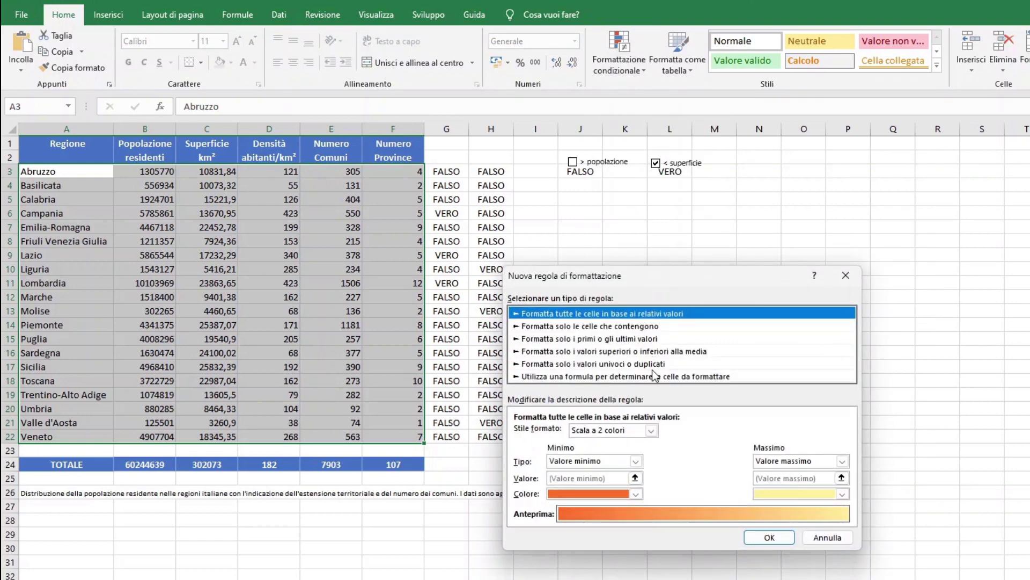
{"action": "left_click", "coordinate": [655, 378]}
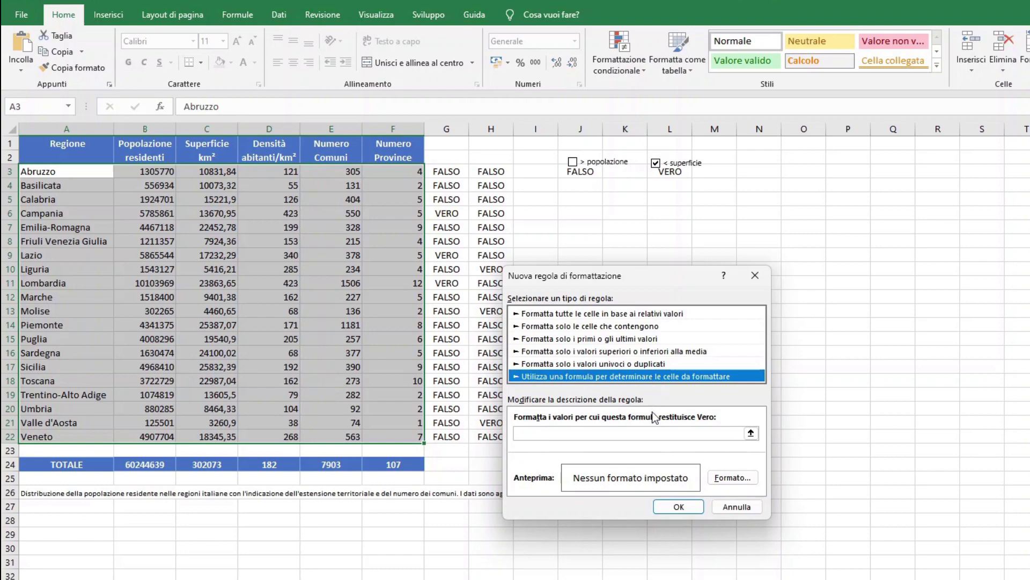
{"action": "left_click", "coordinate": [654, 432]}
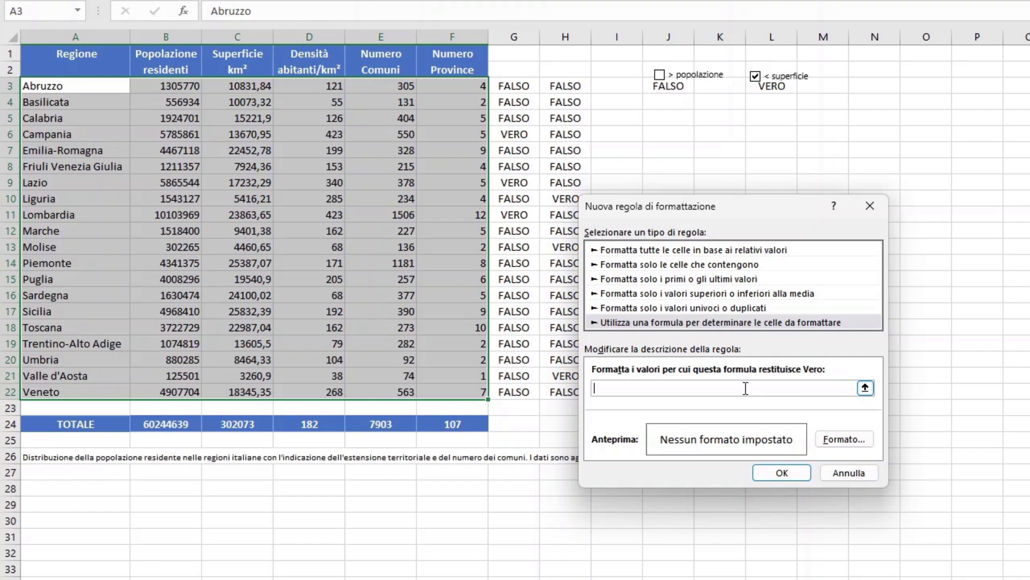
- Enter the rule formula =E($B3>=GRANDE($B$3:$B$22;3);$J$3) using the pasted population condition
{"action": "type", "text": "="}
{"action": "type", "text": "E"}
{"action": "type", "text": "("}
{"action": "key", "text": "ctrl+v"}
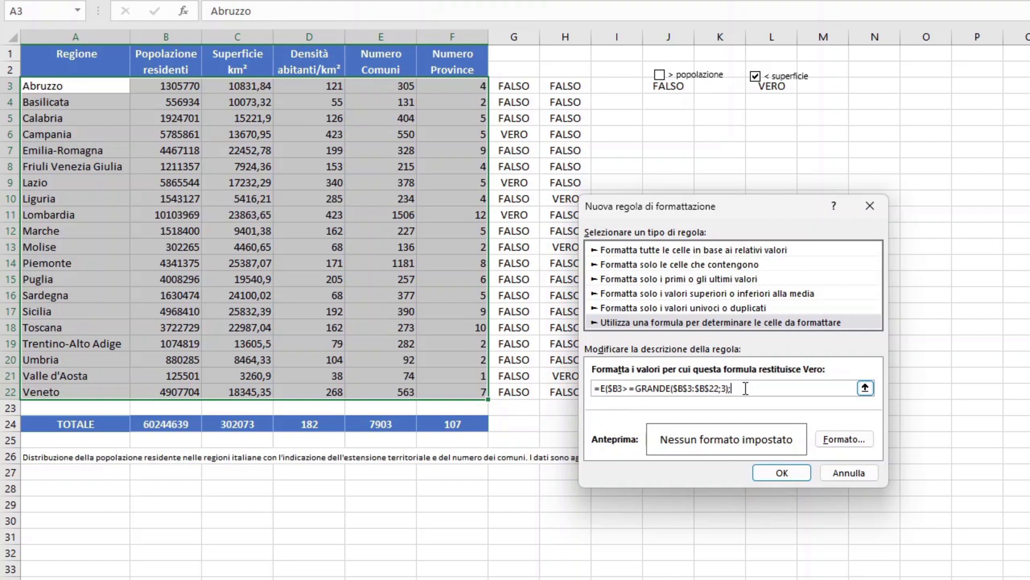
{"action": "type", "text": "$"}
{"action": "type", "text": "J"}
{"action": "type", "text": "$3"}
{"action": "type", "text": ")"}
- Give the rule a green fill, save it, and tick > popolazione to test it
{"action": "left_click", "coordinate": [846, 437]}
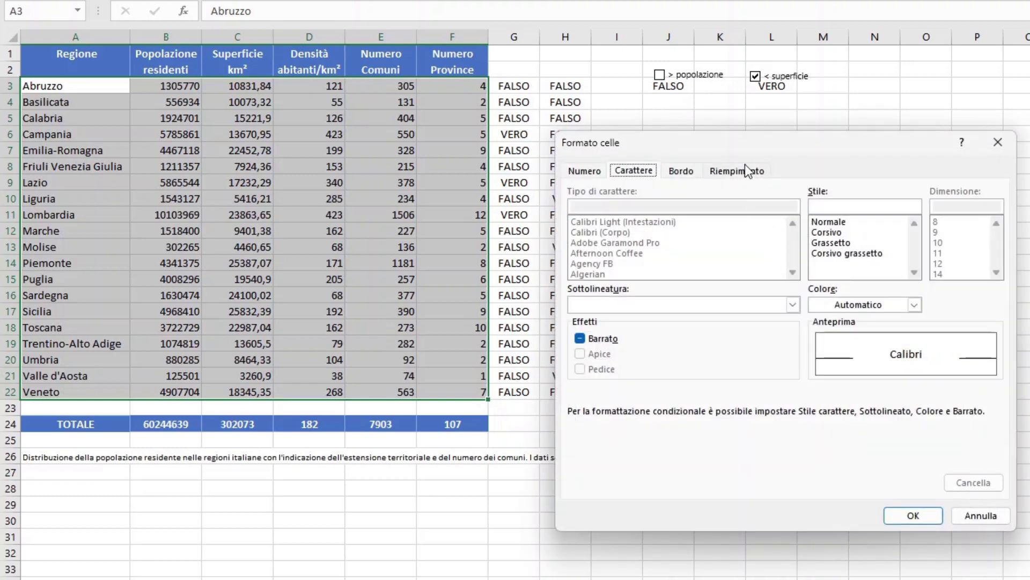
{"action": "left_click", "coordinate": [745, 170]}
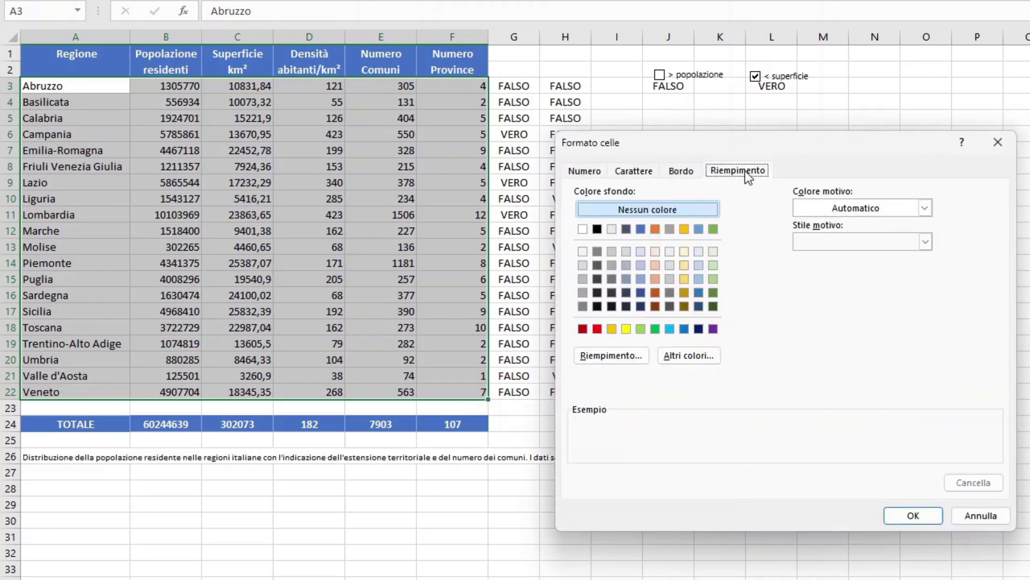
{"action": "left_click", "coordinate": [714, 230]}
{"action": "left_click", "coordinate": [912, 516]}
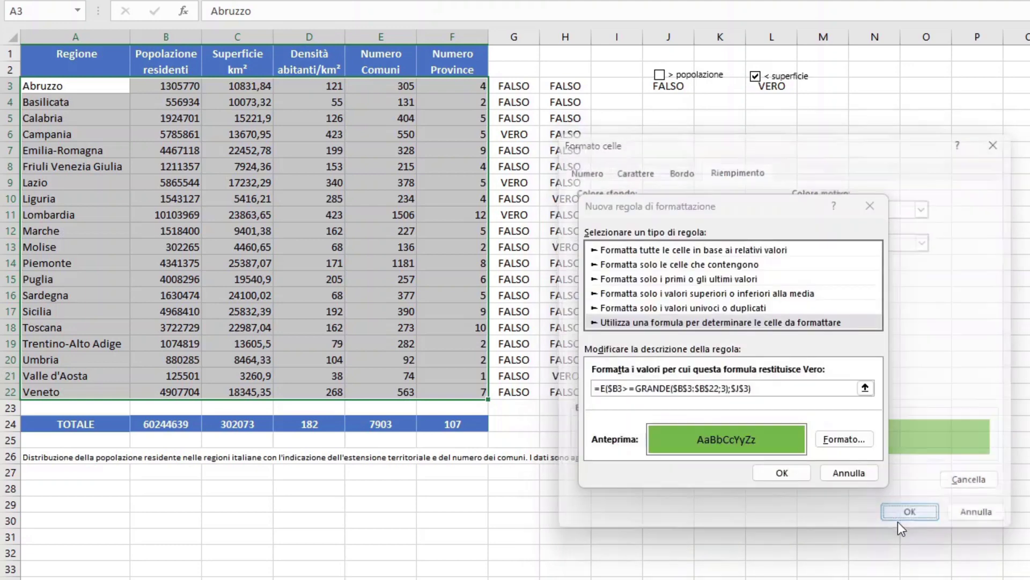
{"action": "left_click", "coordinate": [791, 478]}
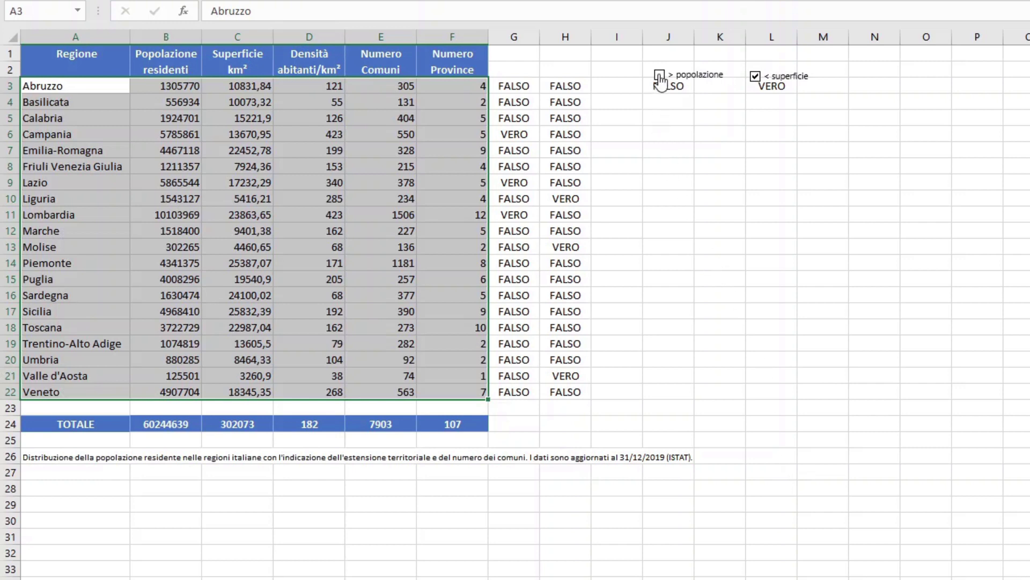
{"action": "left_click", "coordinate": [659, 75]}
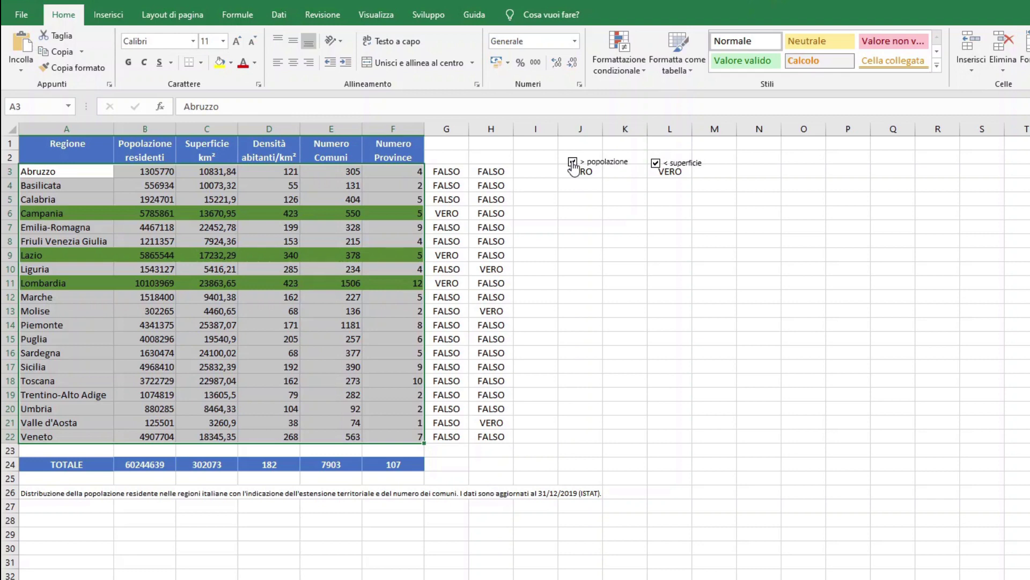
- Copy the area condition from H3's formula without changing the cell
{"action": "left_click", "coordinate": [488, 170]}
{"action": "left_click_drag", "start_coordinate": [314, 106], "coordinate": [190, 105]}
{"action": "key", "text": "ctrl+c"}
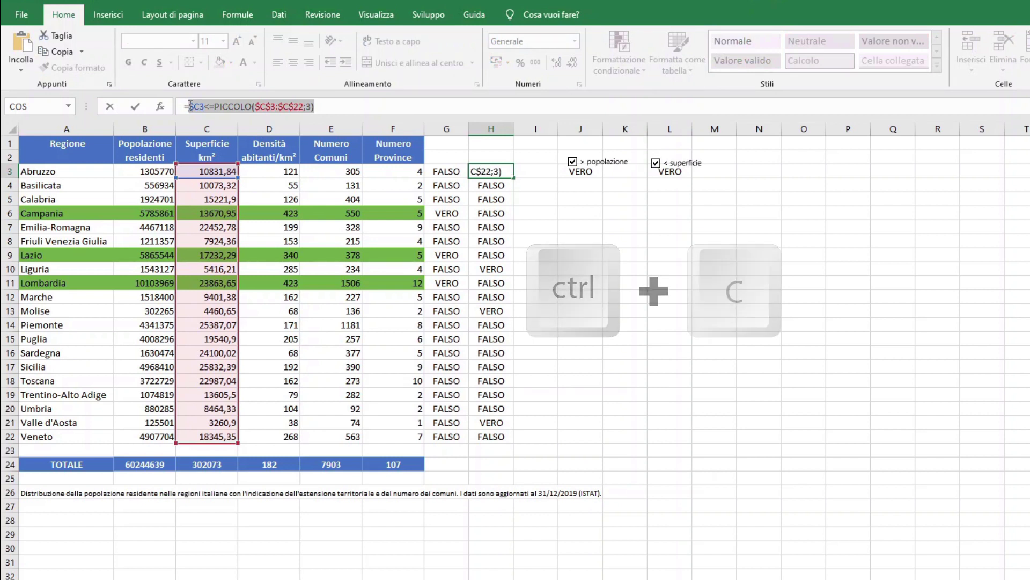
{"action": "key", "text": "Escape"}
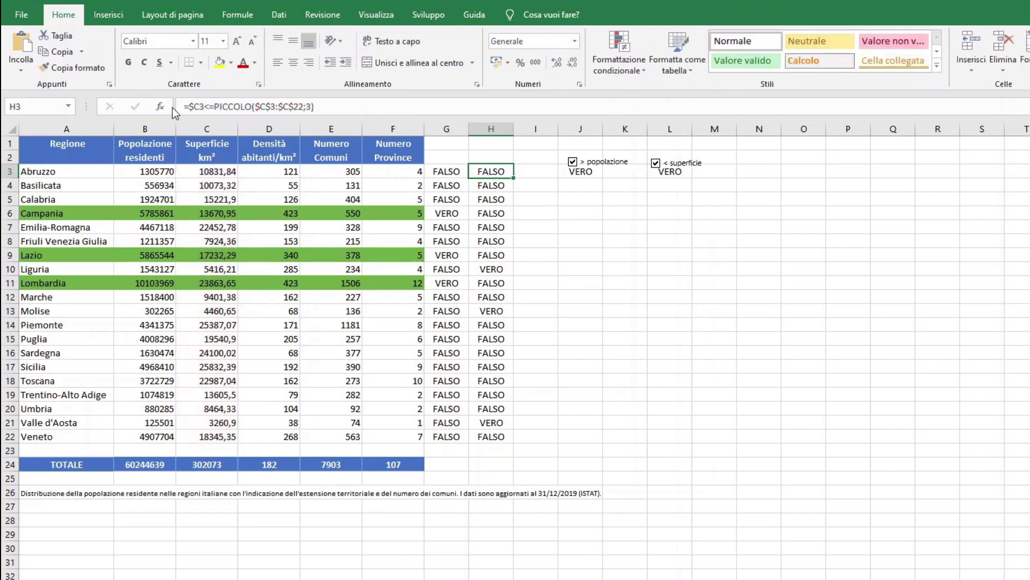
- Select A3:F22 and start a new formula-based conditional formatting rule
{"action": "left_click", "coordinate": [90, 171]}
{"action": "left_click_drag", "start_coordinate": [90, 171], "coordinate": [398, 439]}
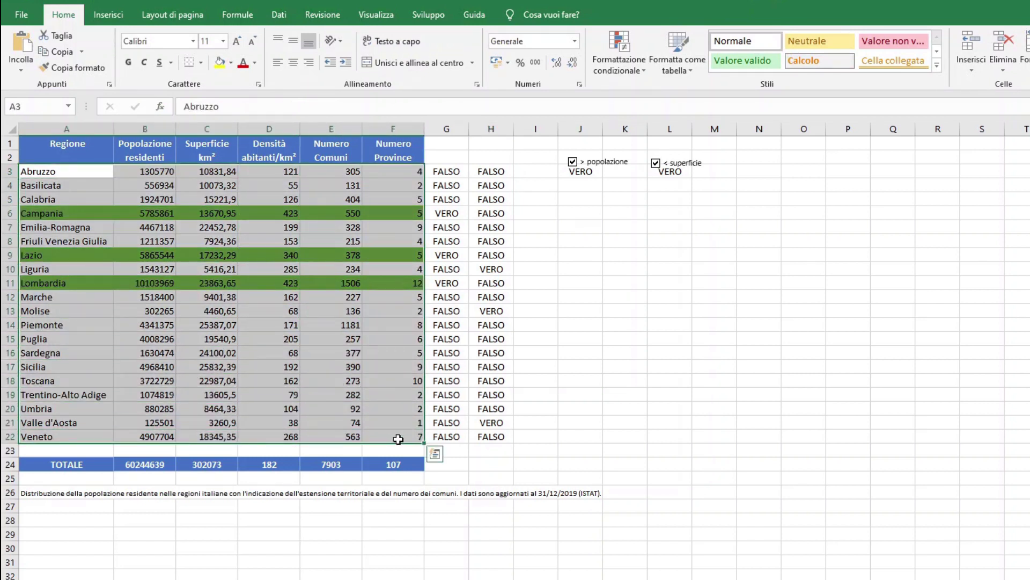
{"action": "left_click", "coordinate": [626, 62]}
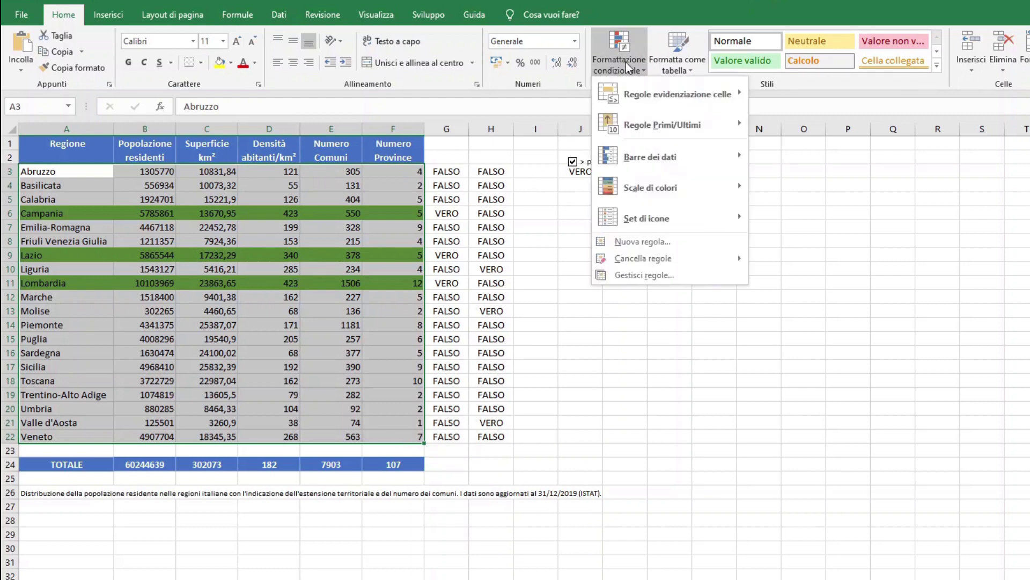
{"action": "left_click", "coordinate": [698, 243]}
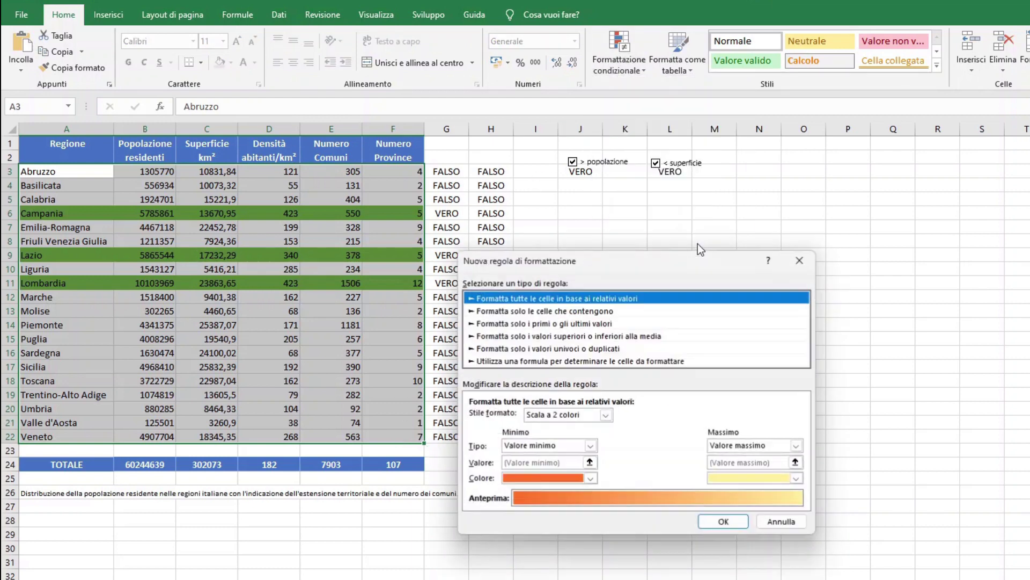
{"action": "left_click", "coordinate": [712, 359]}
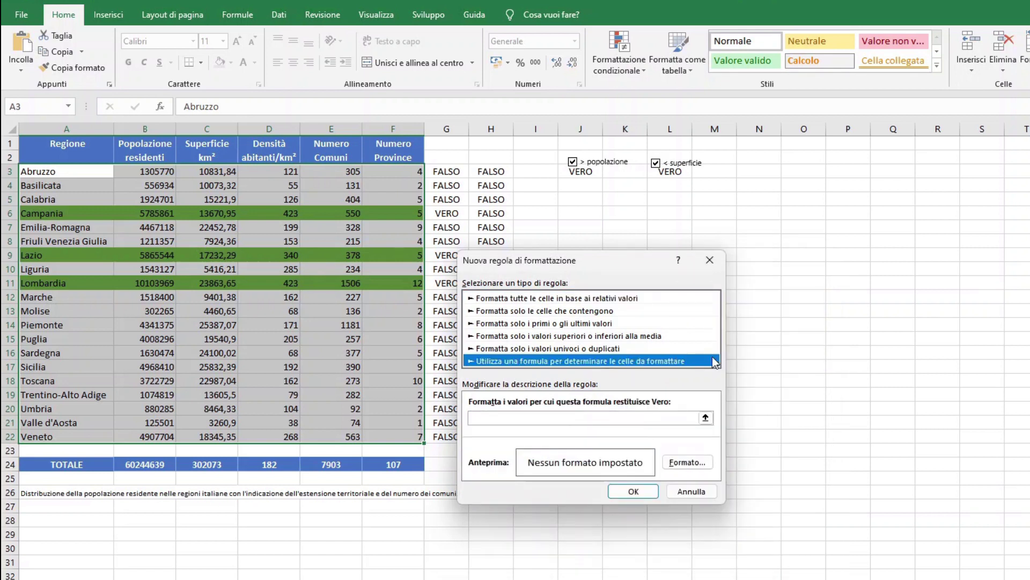
{"action": "left_click", "coordinate": [668, 418]}
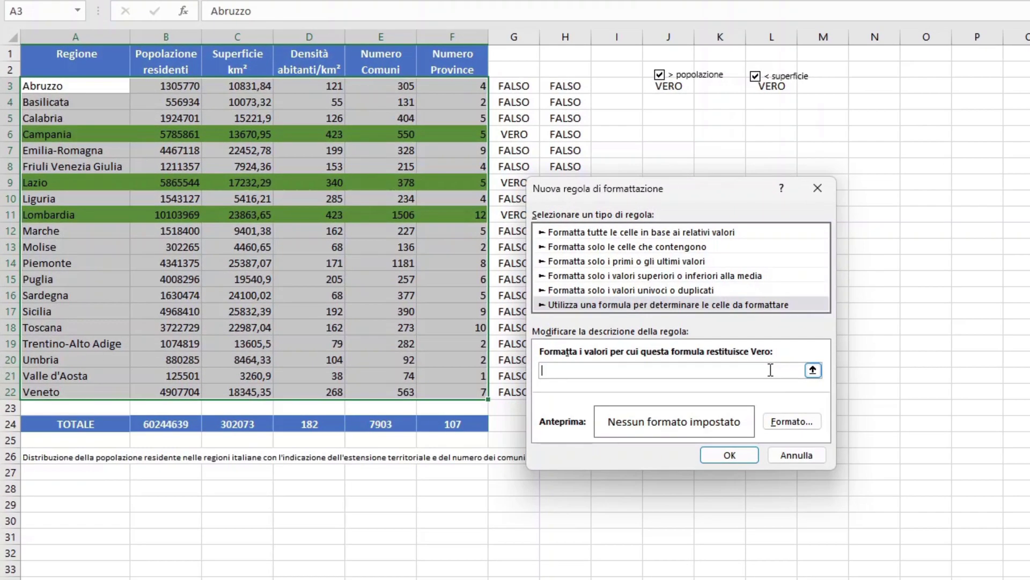
- Enter =E($C3<=PICCOLO($C$3:$C$22;3);$L$3) as the rule formula and open its format settings
{"action": "type", "text": "="}
{"action": "type", "text": "E("}
{"action": "type", "text": "$C3<=PICCOLO($C$3:$C$22;3);"}
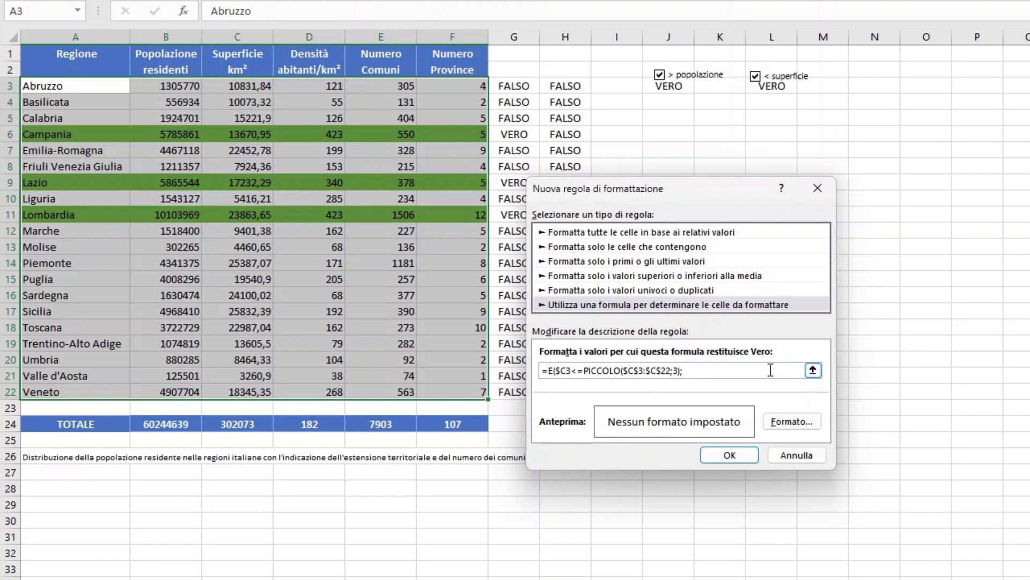
{"action": "type", "text": "$L"}
{"action": "type", "text": "$3"}
{"action": "type", "text": ")"}
{"action": "left_click", "coordinate": [789, 421]}
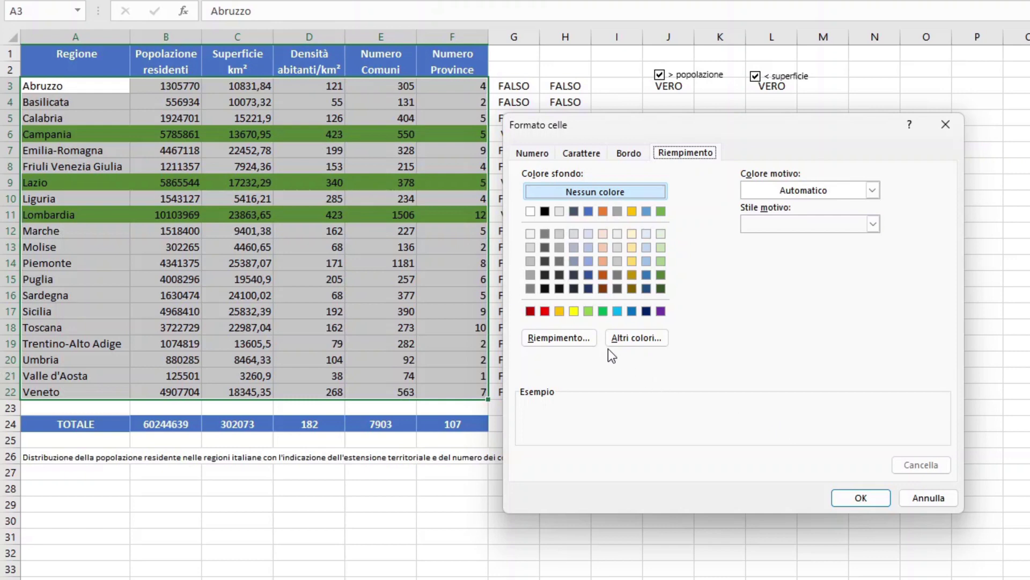
- Choose the gold fill and apply the surface rule to the three smallest regions
{"action": "left_click", "coordinate": [561, 312]}
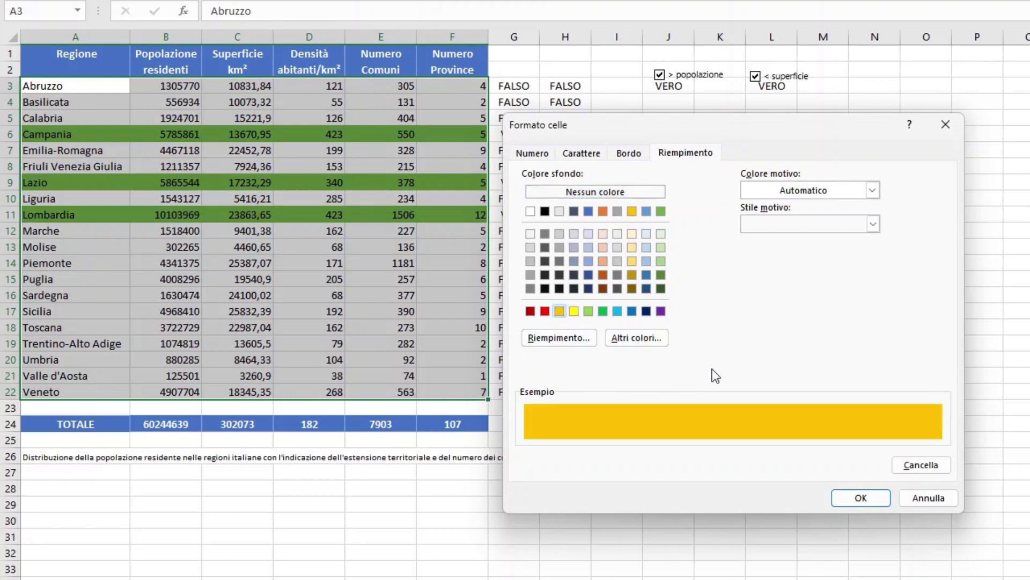
{"action": "left_click", "coordinate": [861, 498]}
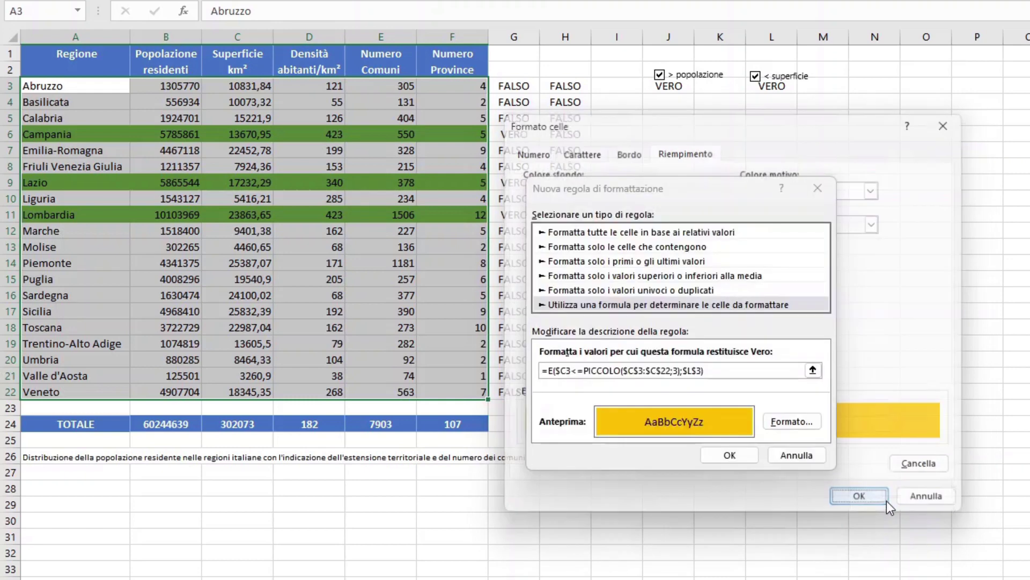
{"action": "left_click", "coordinate": [752, 457]}
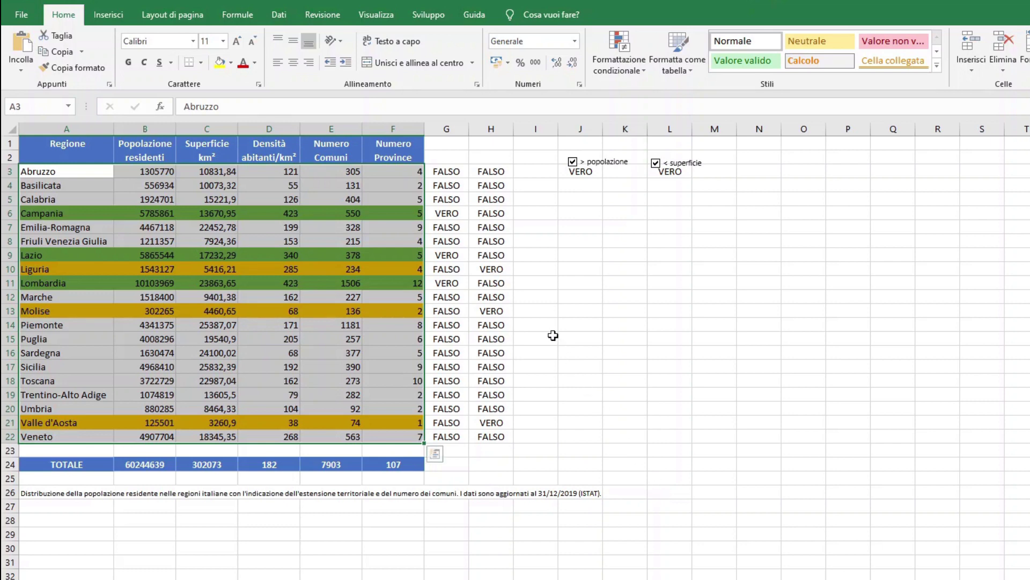
- Clear helper columns G:H and make the VERO text in J3 and L3 white
{"action": "left_click_drag", "start_coordinate": [452, 131], "coordinate": [495, 129]}
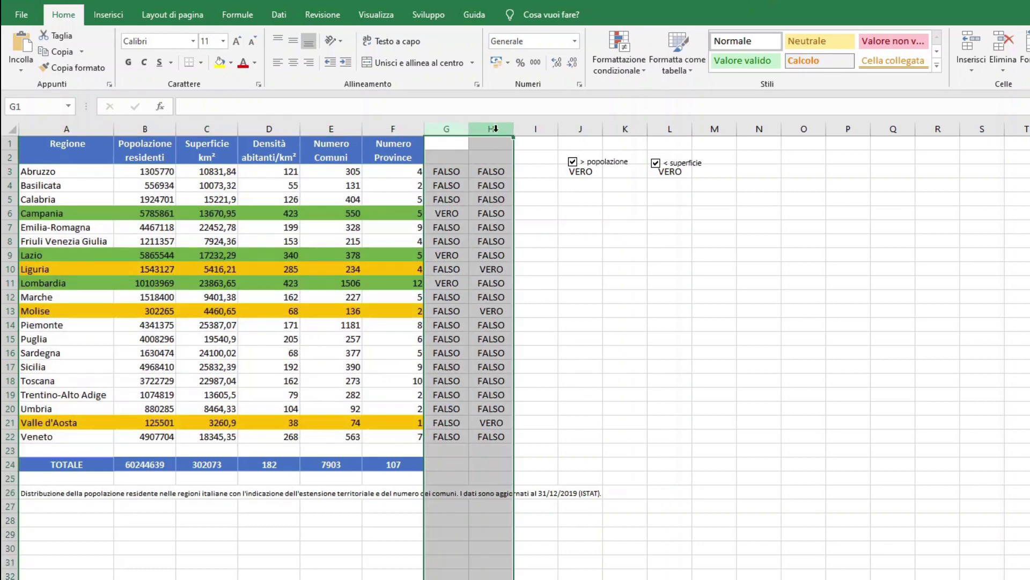
{"action": "key", "text": "Delete"}
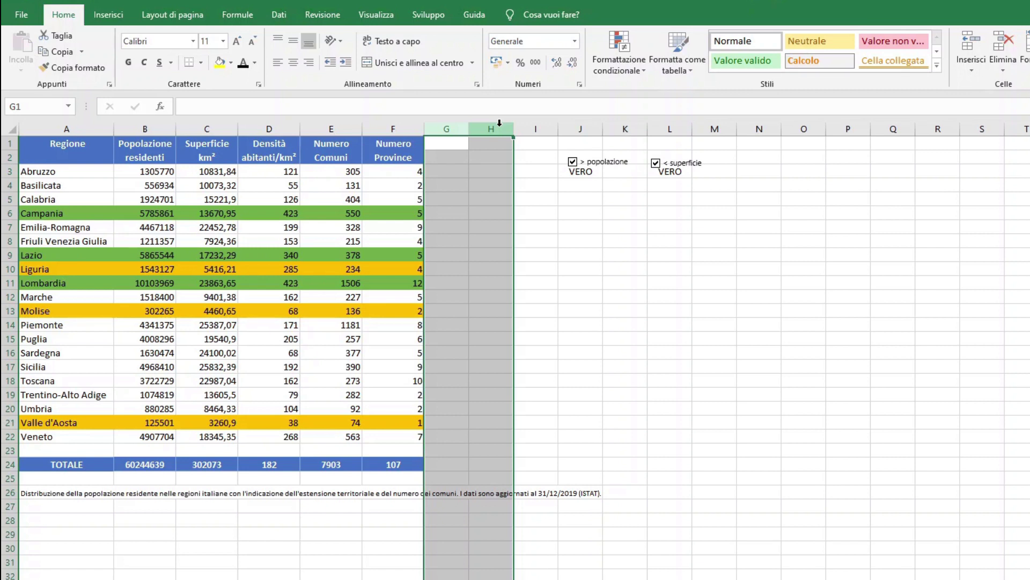
{"action": "left_click", "coordinate": [580, 175]}
{"action": "left_click", "coordinate": [668, 172], "text": "ctrl"}
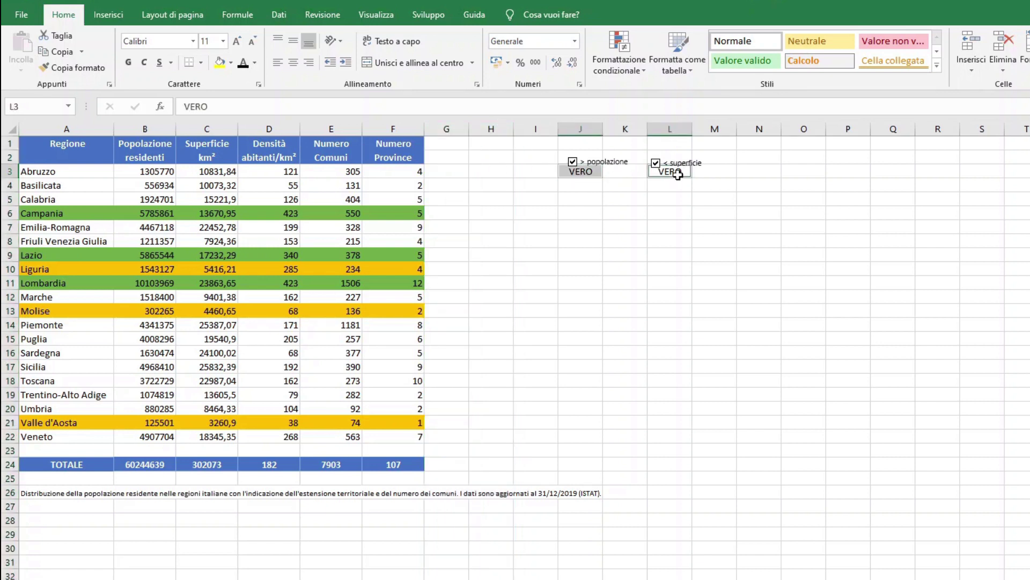
{"action": "left_click", "coordinate": [256, 63]}
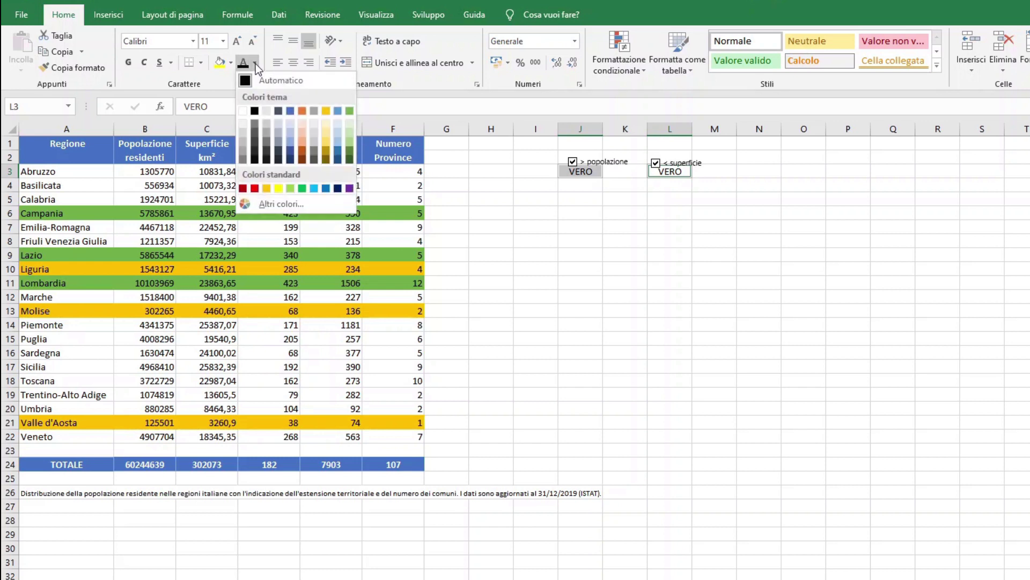
{"action": "left_click", "coordinate": [246, 109]}
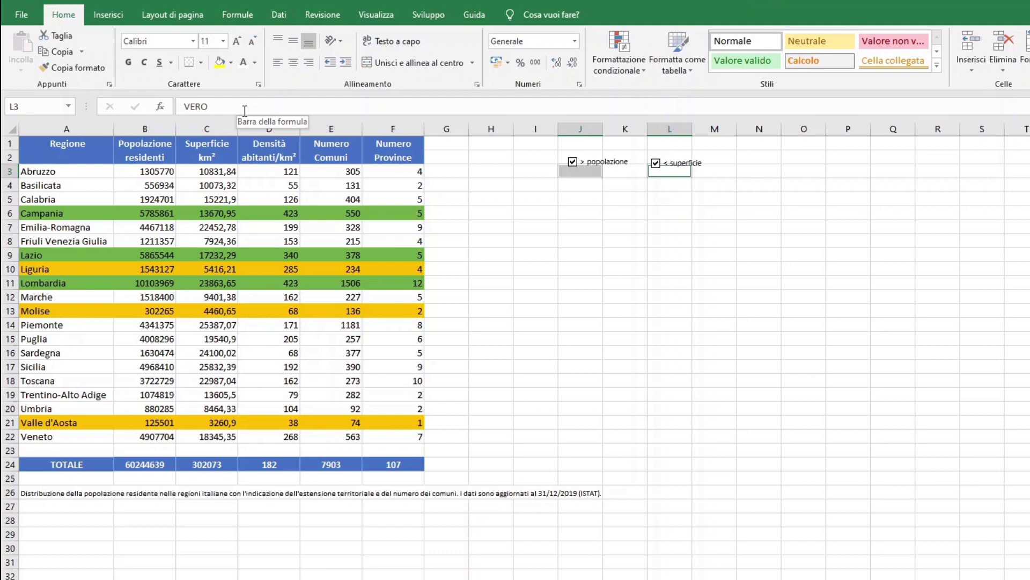
- Draw a rounded rectangle over both checkboxes with no fill and a 3 pt outline
{"action": "left_click", "coordinate": [120, 17]}
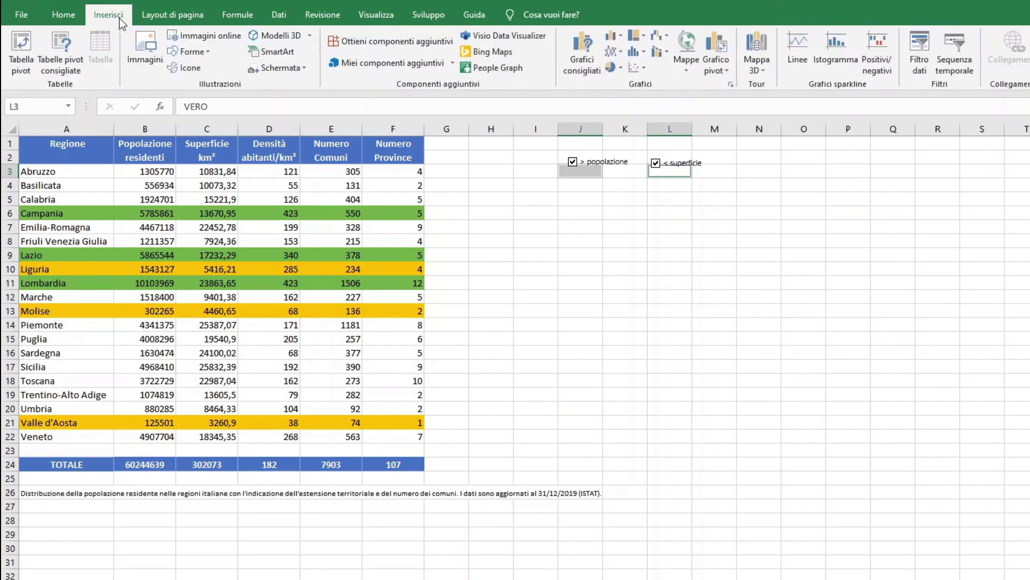
{"action": "left_click", "coordinate": [192, 54]}
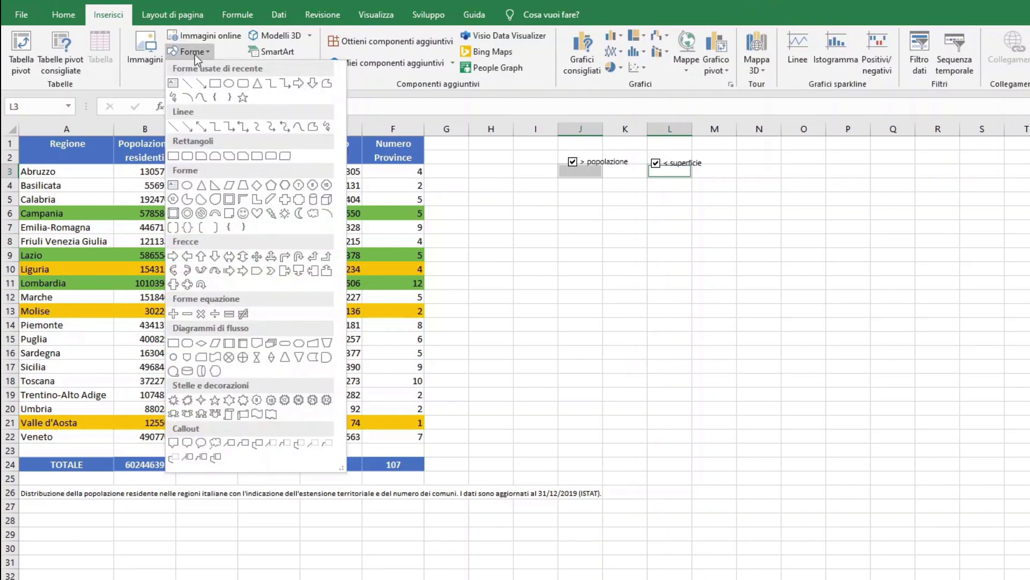
{"action": "left_click", "coordinate": [243, 85]}
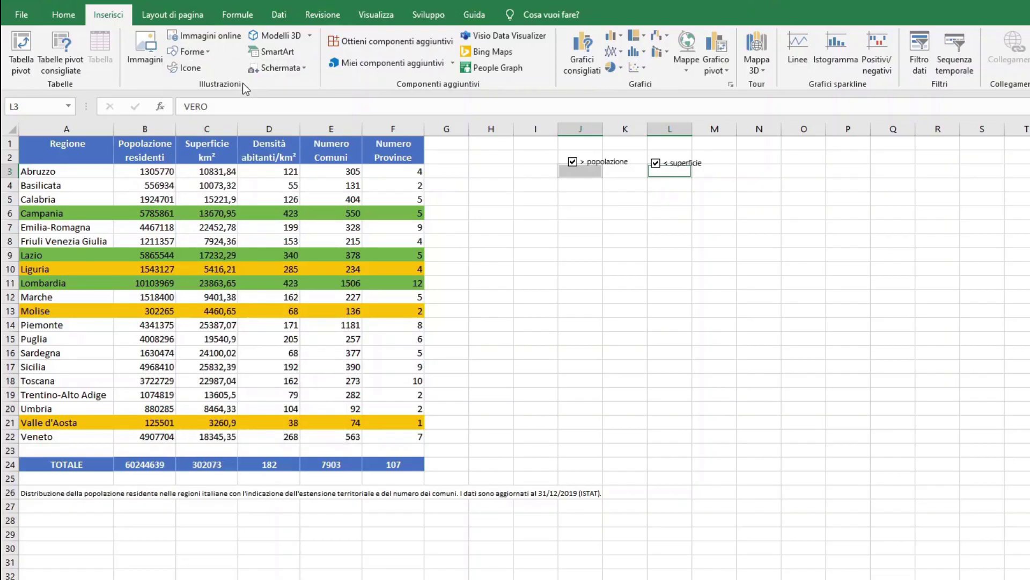
{"action": "mouse_move", "coordinate": [552, 149]}
{"action": "left_mouse_down"}
{"action": "mouse_move", "coordinate": [641, 186]}
{"action": "mouse_move", "coordinate": [725, 179]}
{"action": "left_mouse_up"}
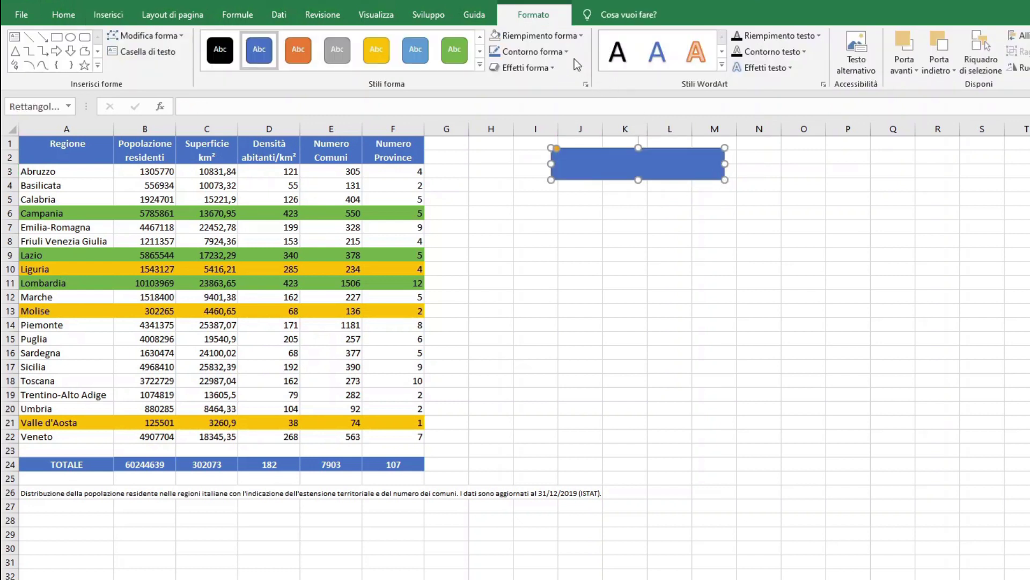
{"action": "left_click", "coordinate": [558, 38]}
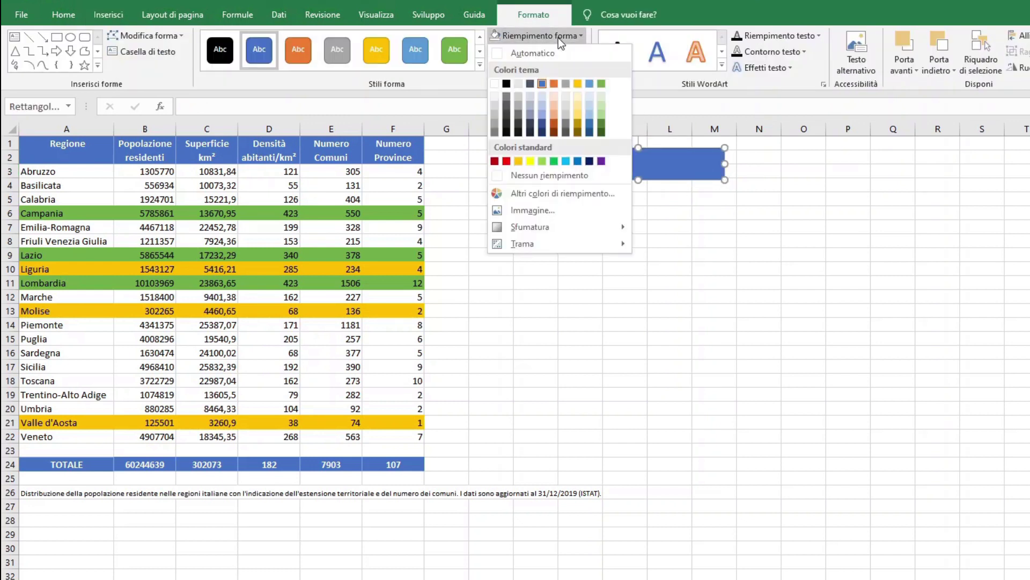
{"action": "left_click", "coordinate": [494, 176]}
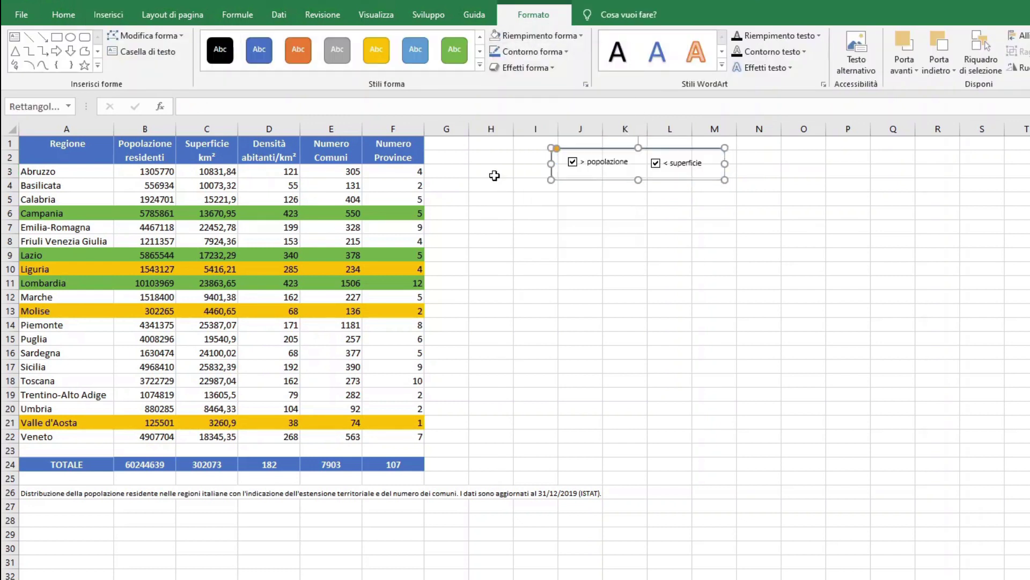
{"action": "left_click", "coordinate": [540, 50]}
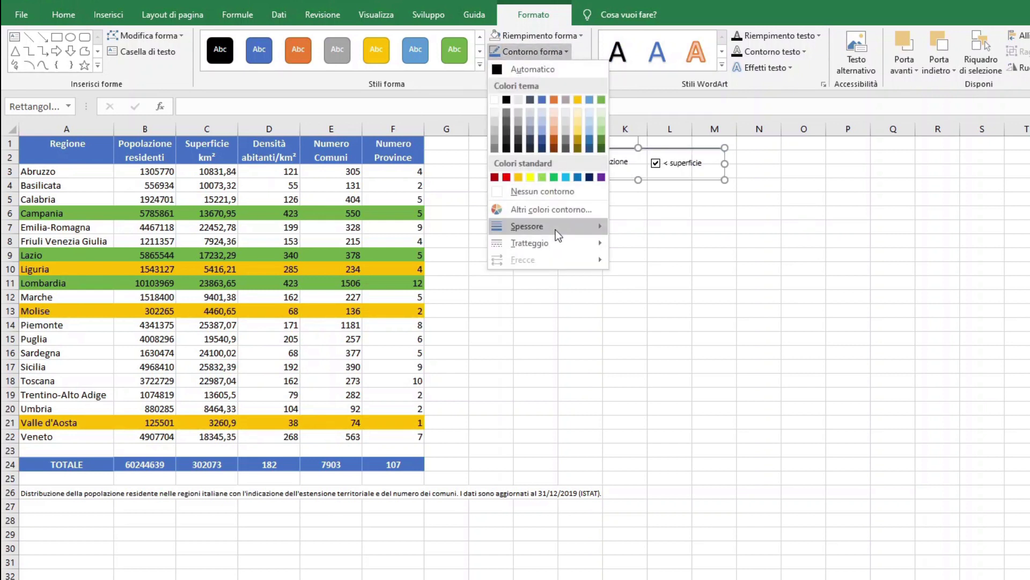
{"action": "mouse_move", "coordinate": [527, 227]}
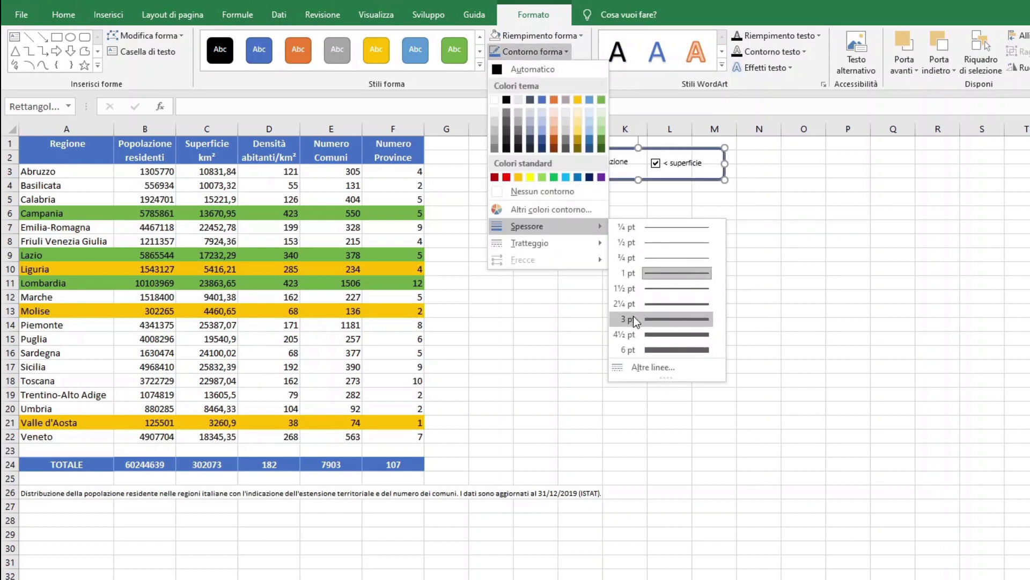
{"action": "left_click", "coordinate": [633, 317]}
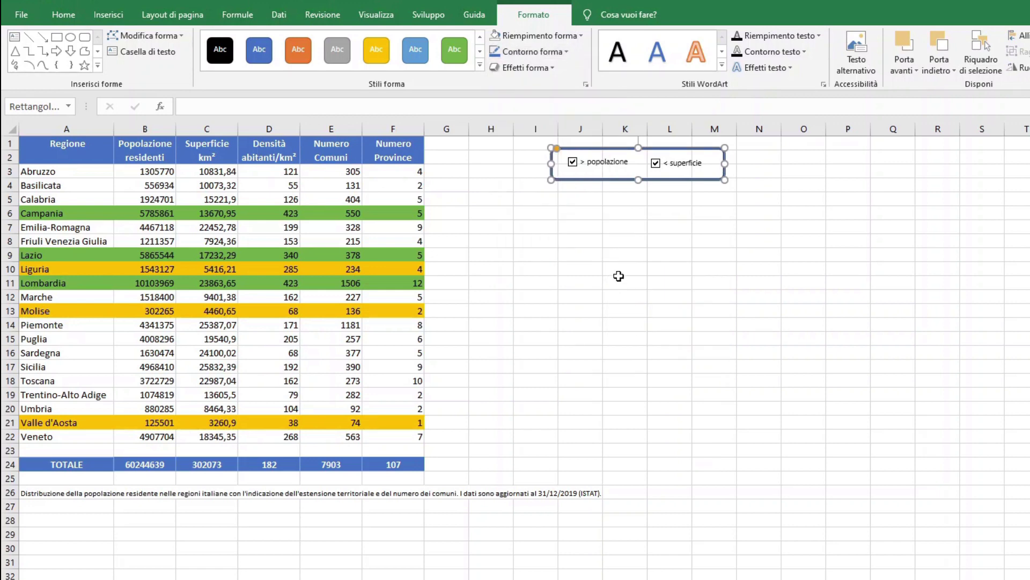
{"action": "left_click", "coordinate": [395, 18]}
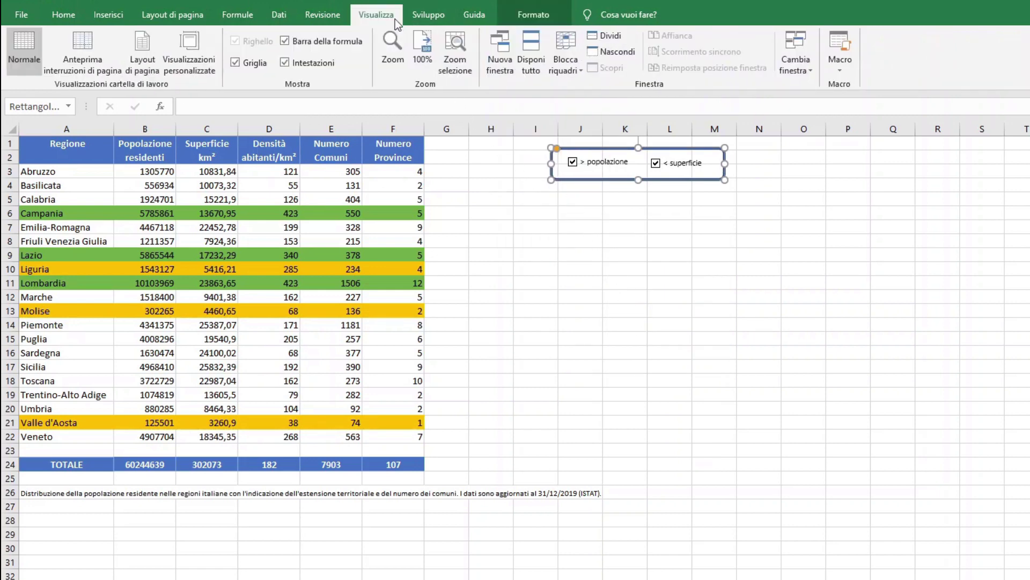
- Hide the gridlines, then toggle > popolazione and < superficie off and on to test
{"action": "left_click", "coordinate": [244, 63]}
{"action": "key", "text": "Escape"}
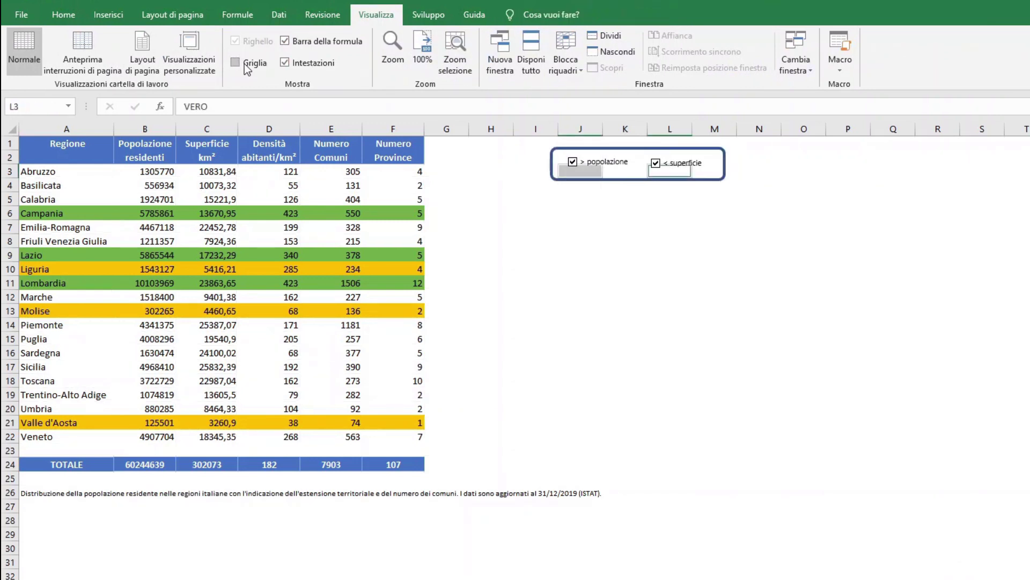
{"action": "left_click", "coordinate": [573, 162]}
{"action": "left_click", "coordinate": [573, 162]}
{"action": "left_click", "coordinate": [657, 164]}
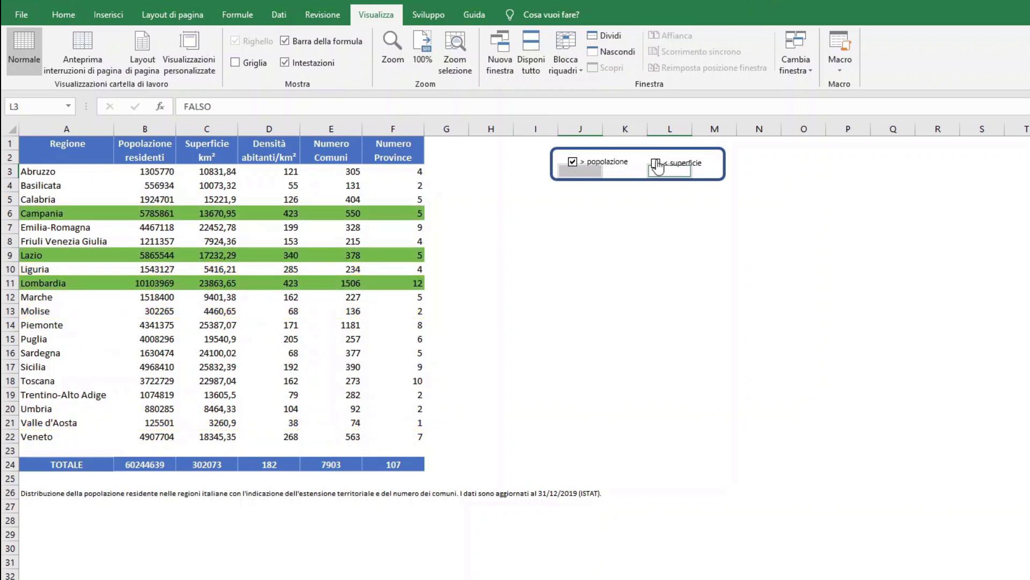
{"action": "left_click", "coordinate": [656, 163]}
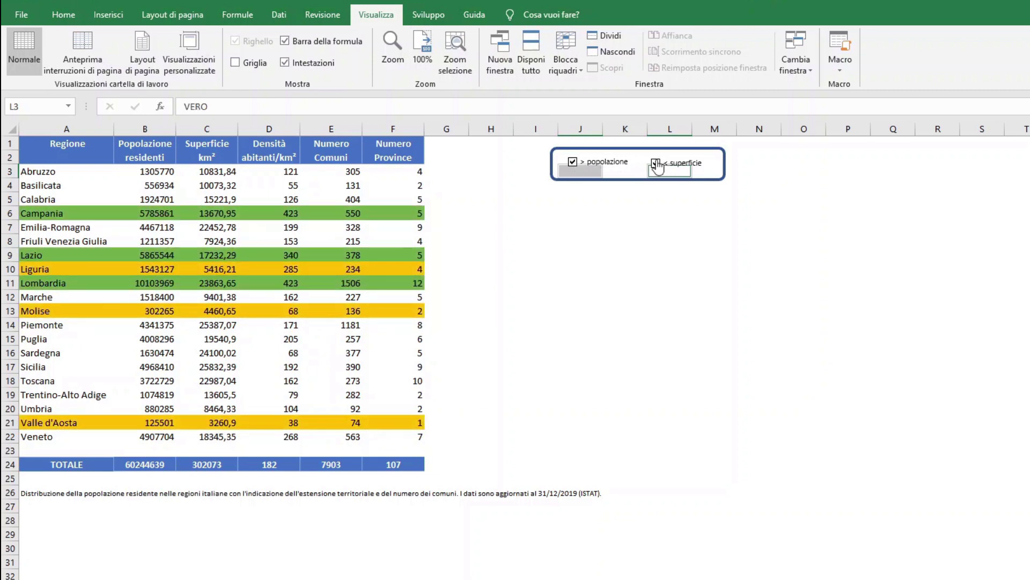